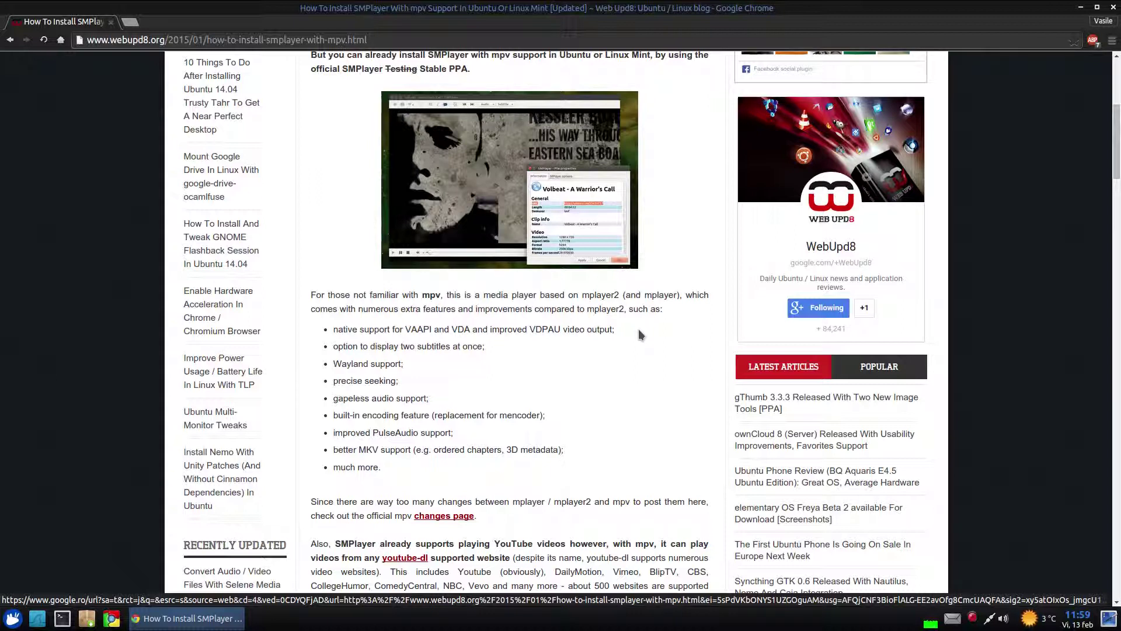
# - Read through the article's SMPlayer with mpv installation instructions, highlighting the repository and install commands for Ubuntu 14.04 or 14.10
pyautogui.scroll(-10, 587, 333)
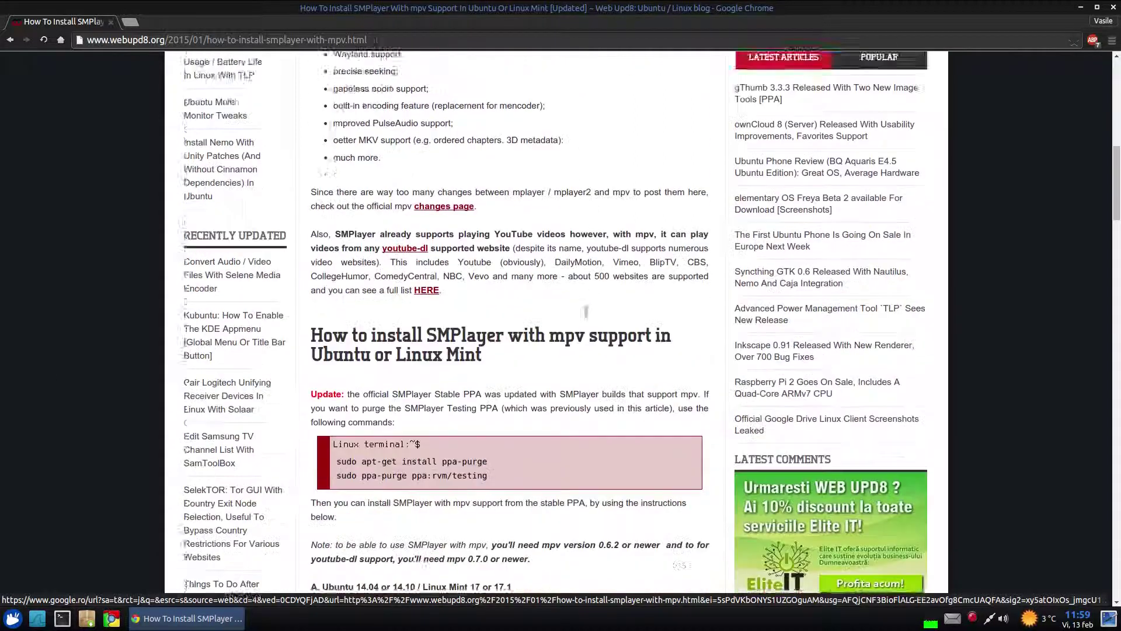
pyautogui.scroll(-9, 586, 312)
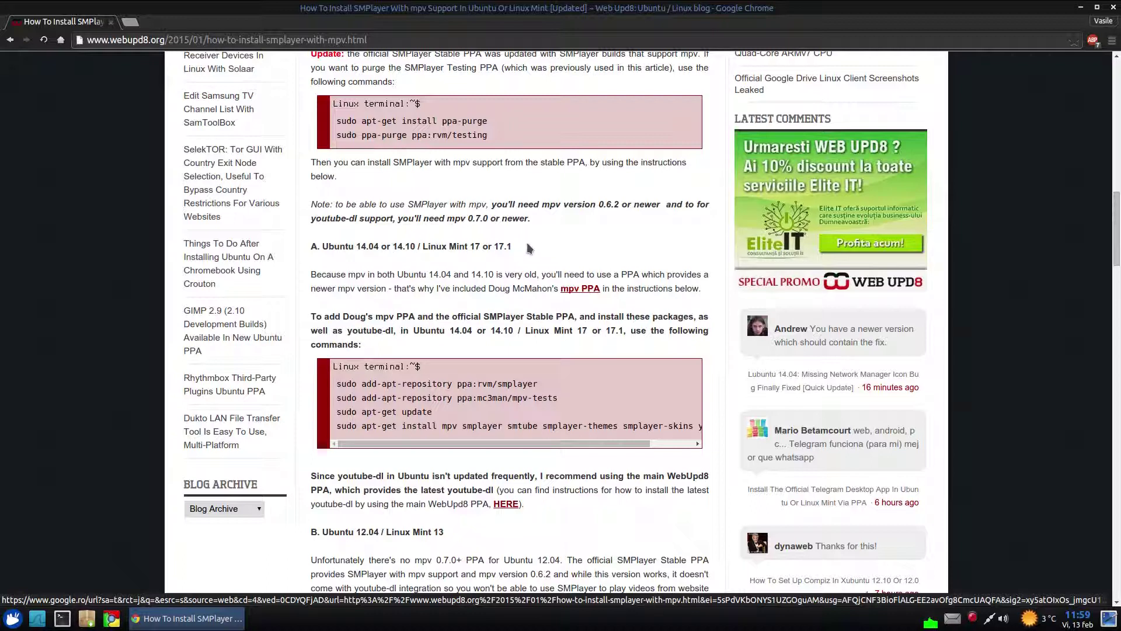
pyautogui.scroll(-2, 526, 244)
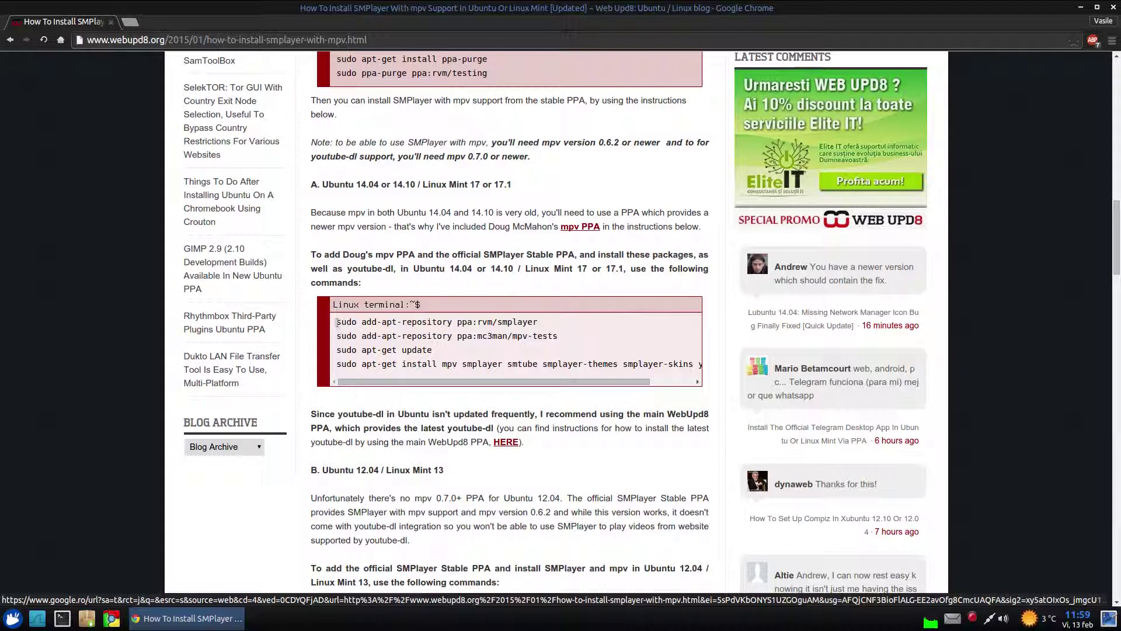
pyautogui.moveTo(337, 322); pyautogui.dragTo(535, 321)
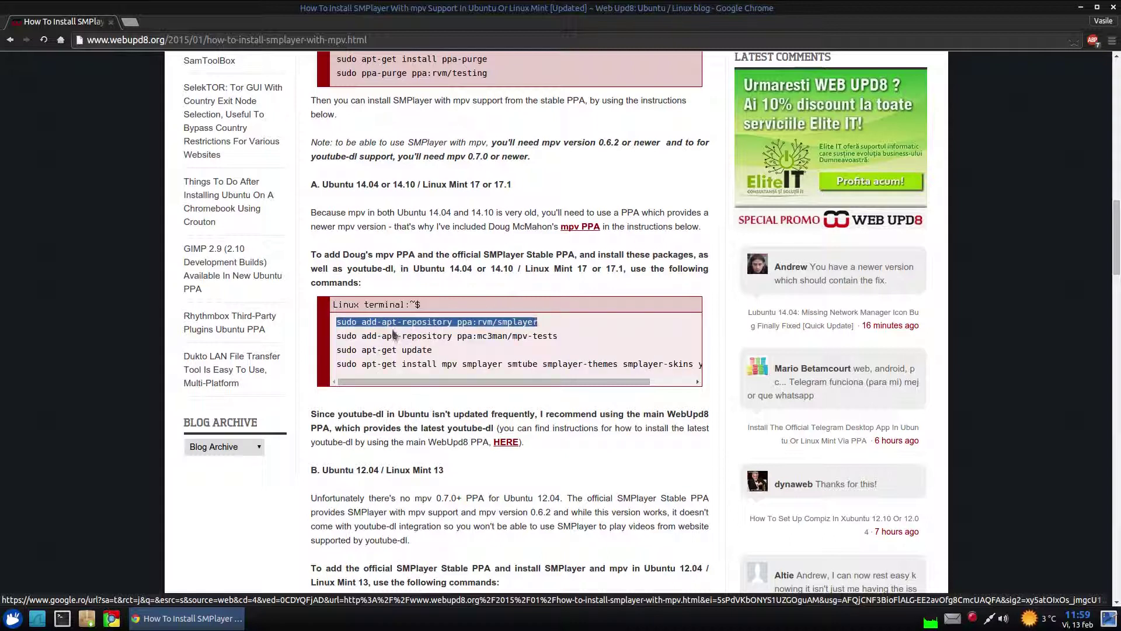
pyautogui.moveTo(337, 336); pyautogui.dragTo(501, 340)
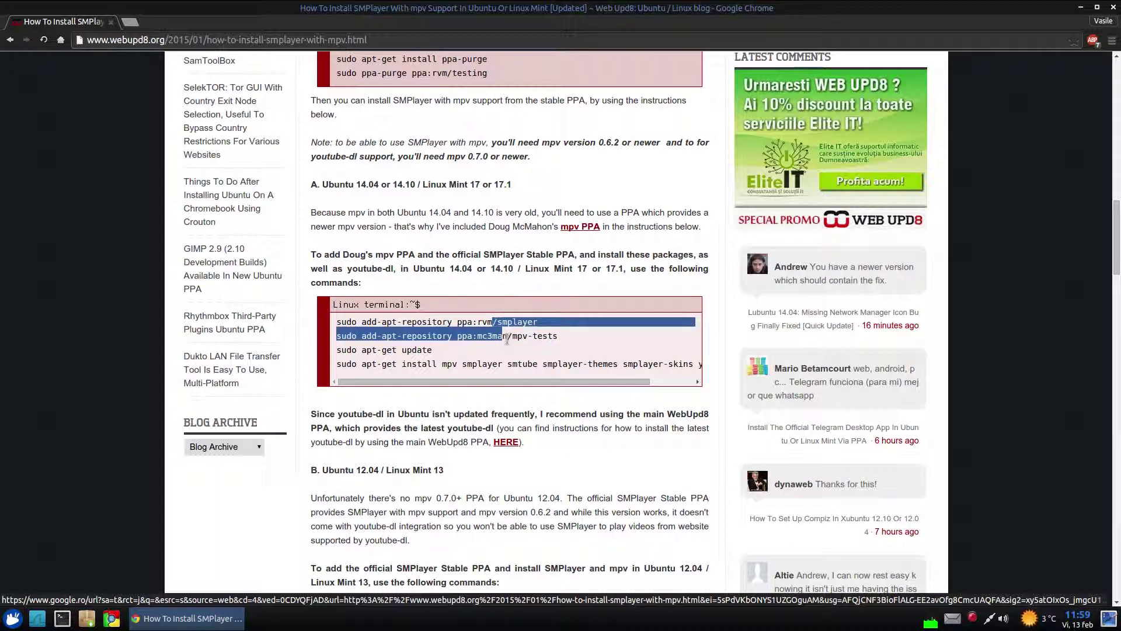
pyautogui.moveTo(433, 350); pyautogui.dragTo(539, 363)
pyautogui.moveTo(606, 382); pyautogui.dragTo(670, 391)
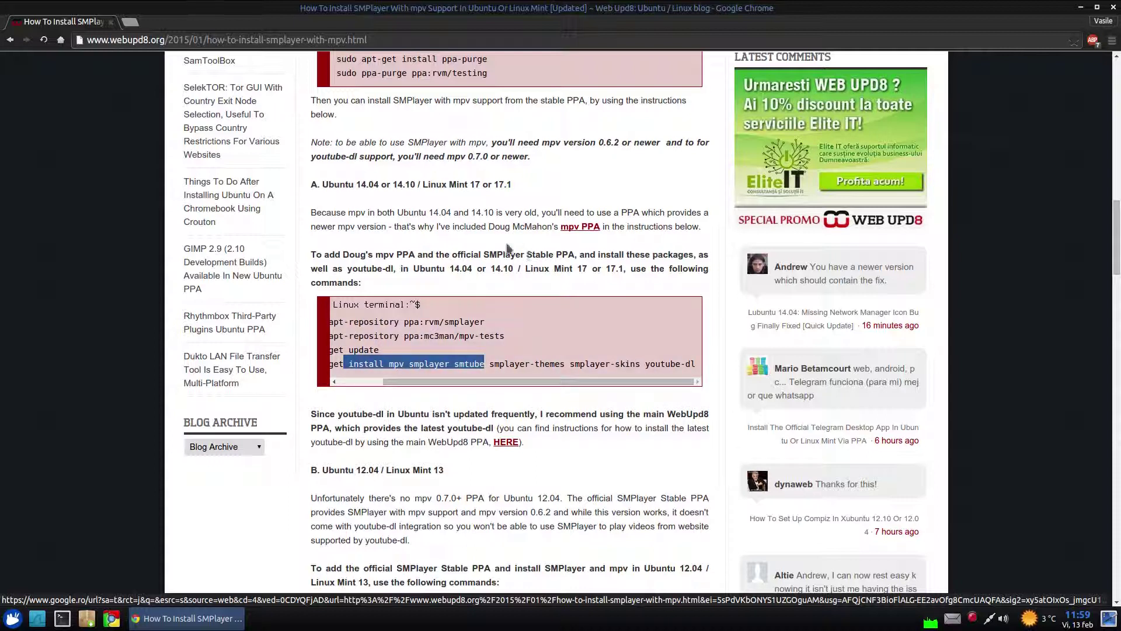
pyautogui.scroll(-2, 506, 242)
pyautogui.scroll(6, 506, 242)
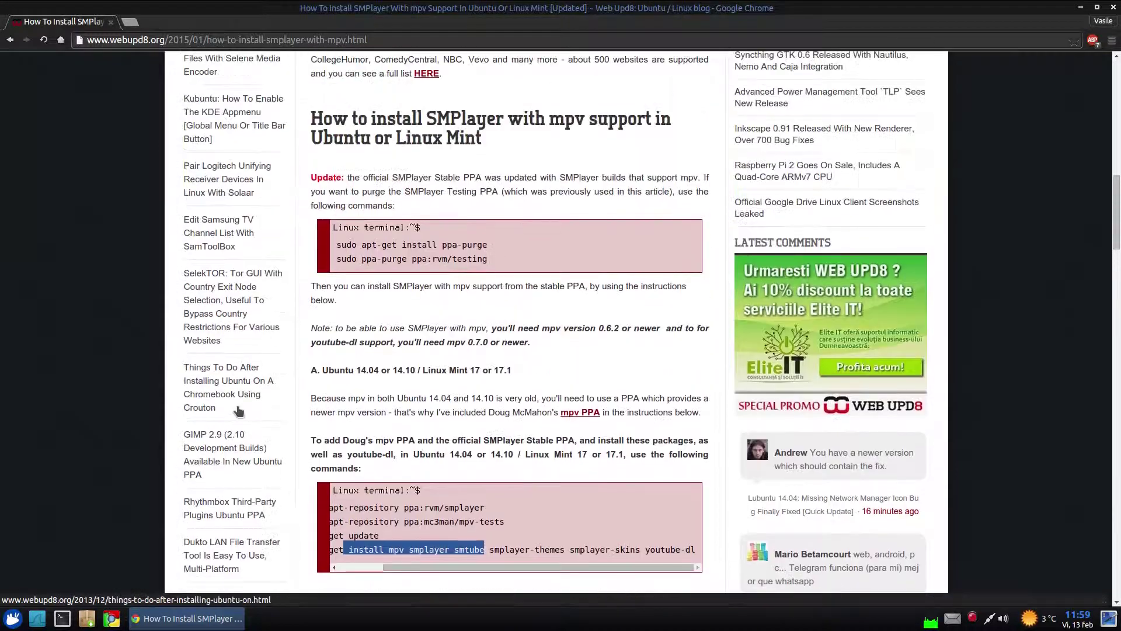
pyautogui.scroll(13, 518, 334)
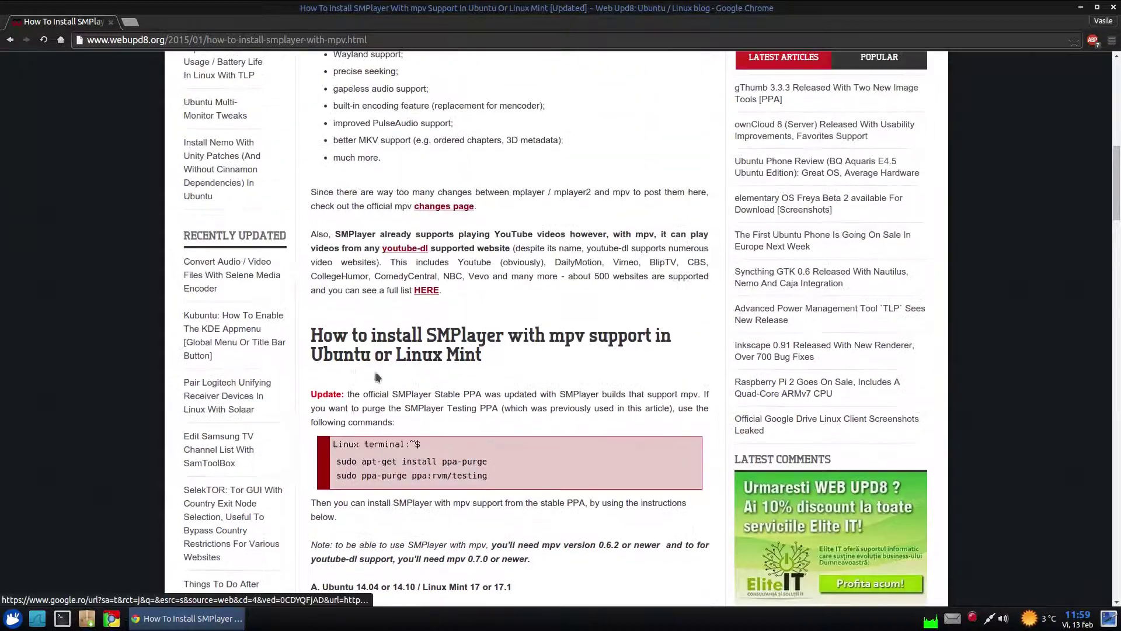
pyautogui.scroll(13, 517, 334)
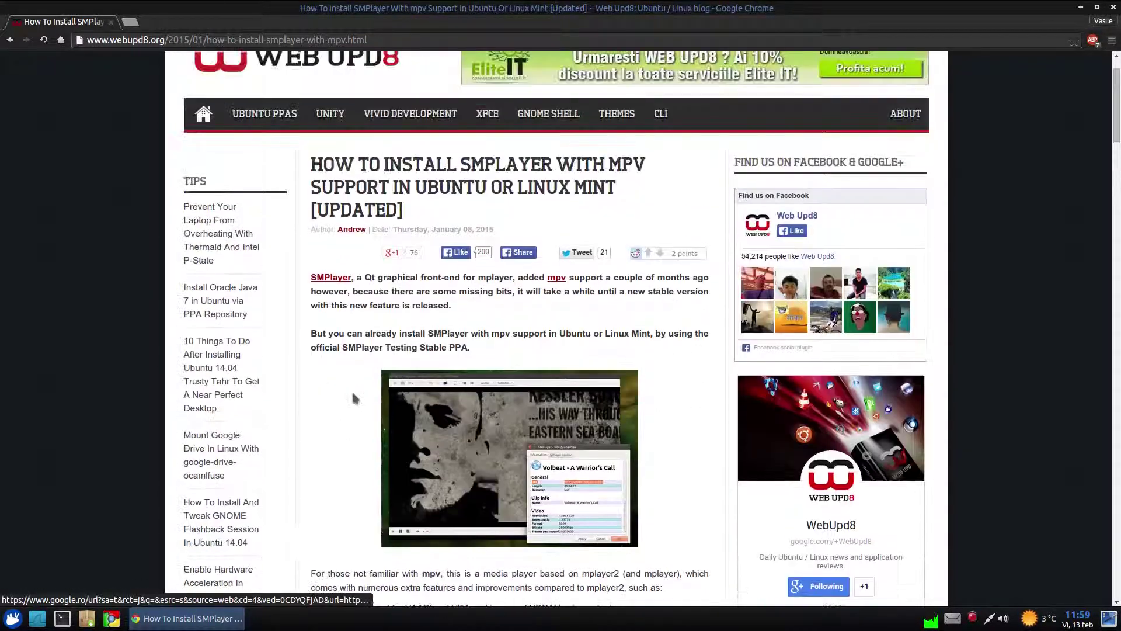
# - Minimize the browser and launch SMPlayer from the multimedia applications
pyautogui.click(186, 618)
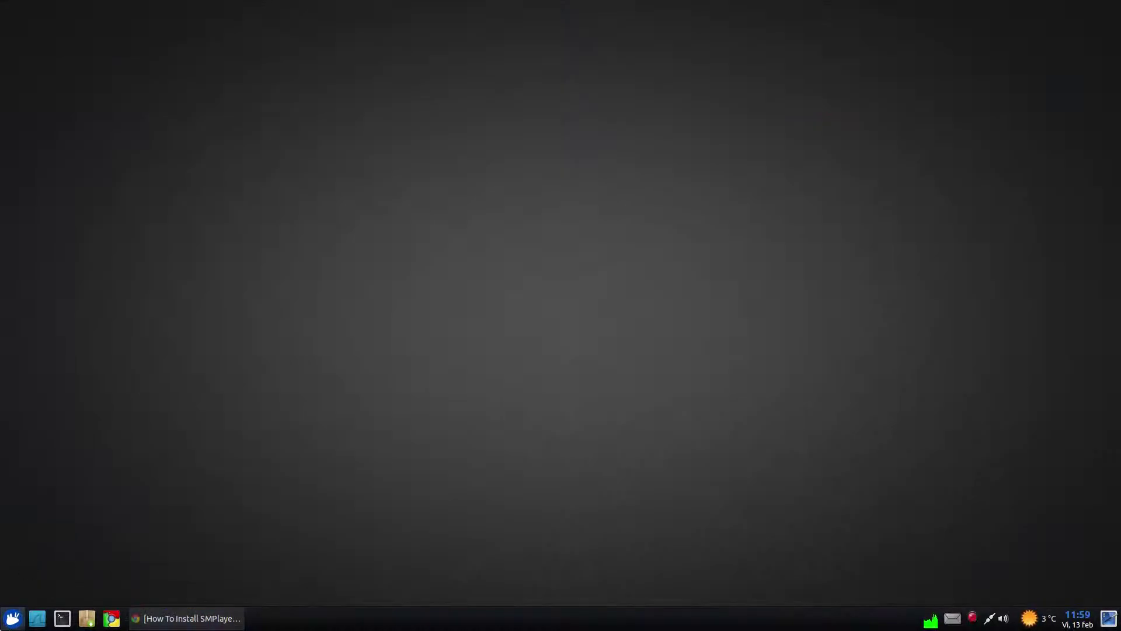
pyautogui.click(13, 618)
pyautogui.click(175, 529)
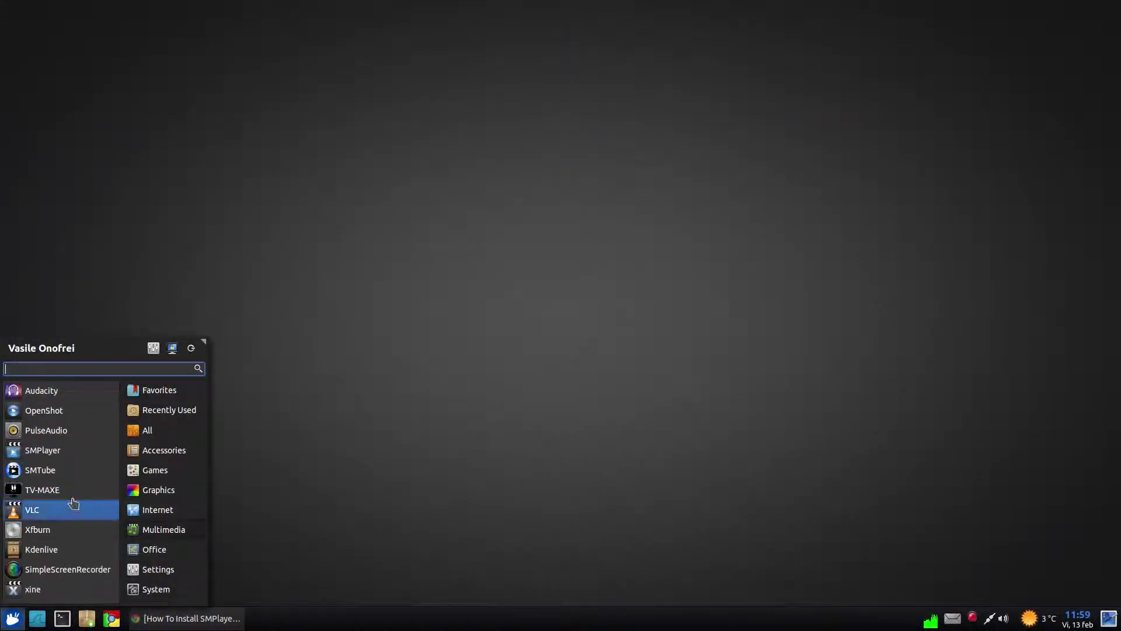
pyautogui.click(44, 450)
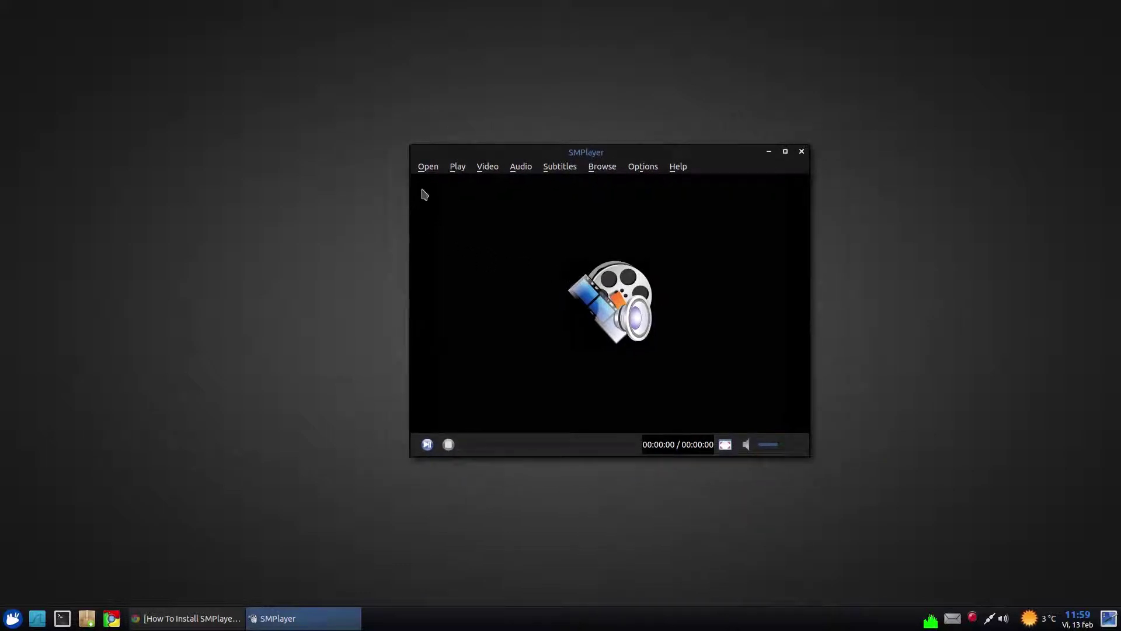
# - Review the available media sources, bring up the URL entry dialog, and cancel it without loading anything
pyautogui.click(429, 169)
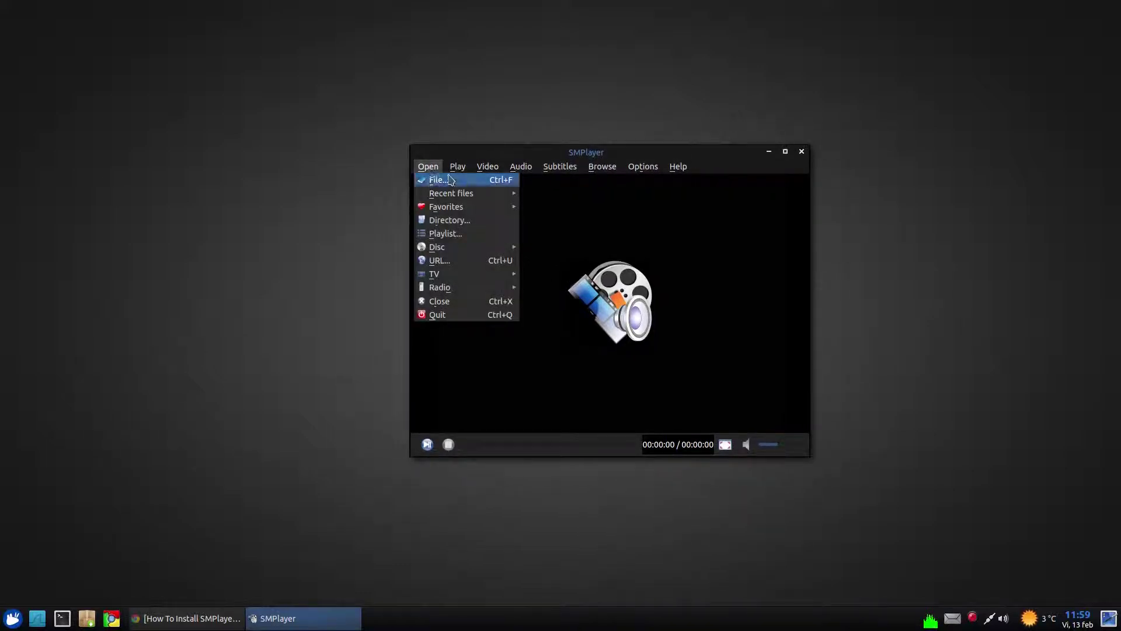
pyautogui.moveTo(476, 200)
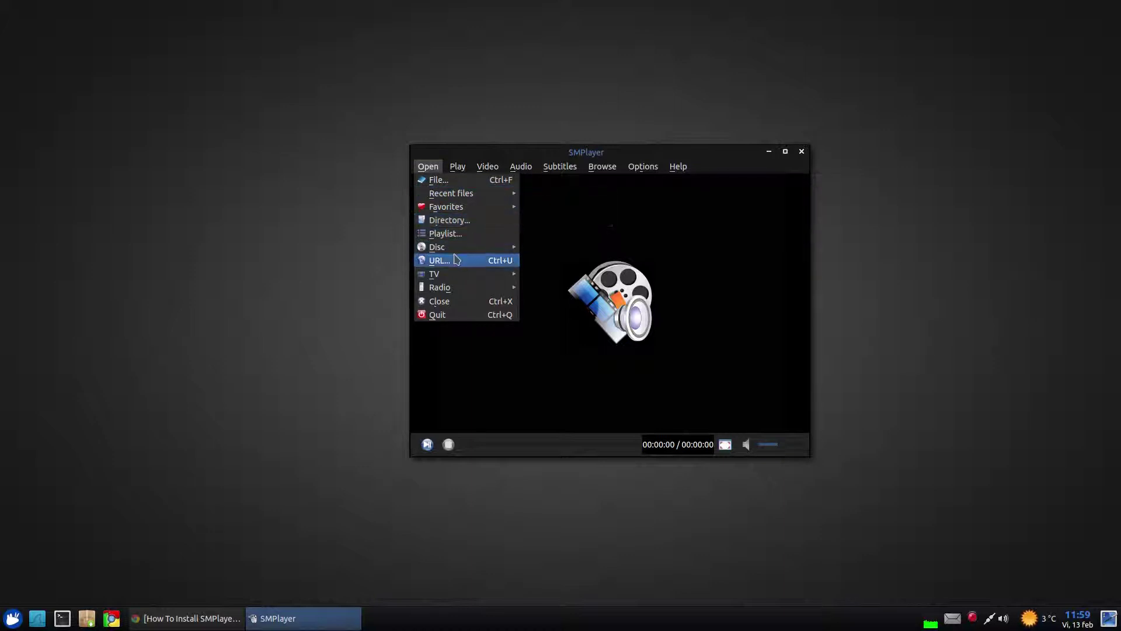
pyautogui.moveTo(463, 271)
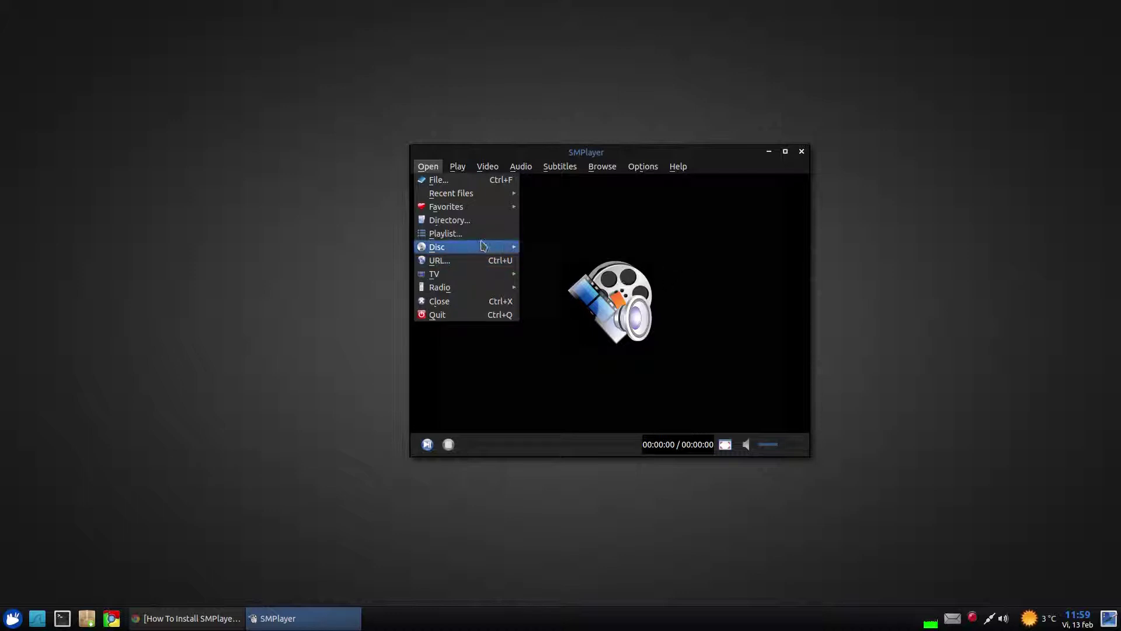
pyautogui.click(451, 268)
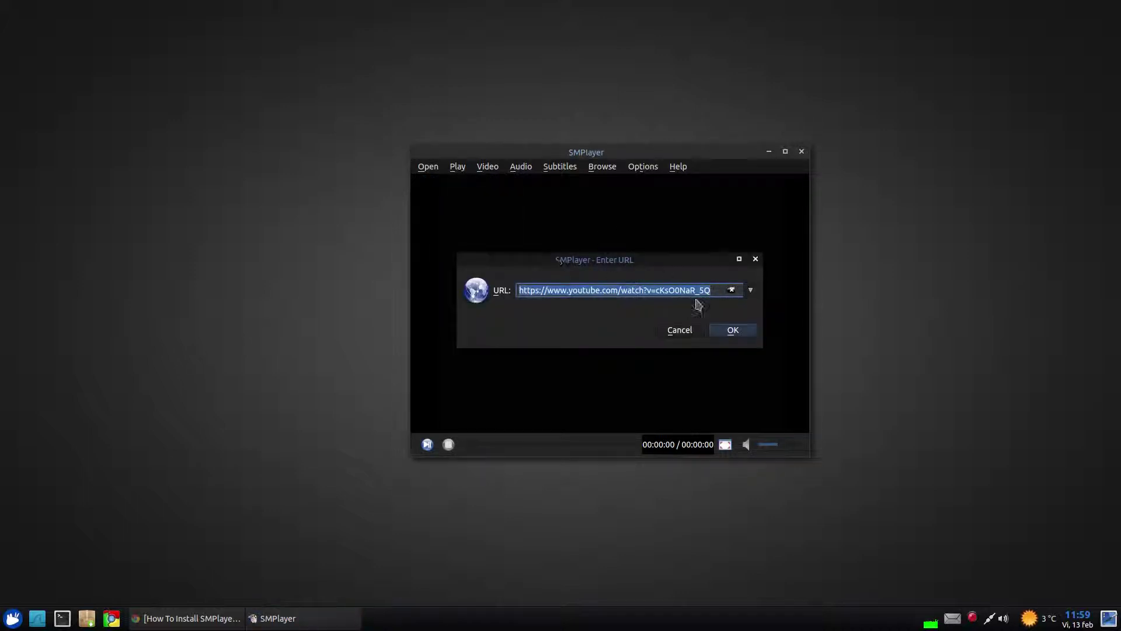
pyautogui.click(673, 332)
# - Review the playback, video and audio commands, including the available video filters
pyautogui.click(458, 168)
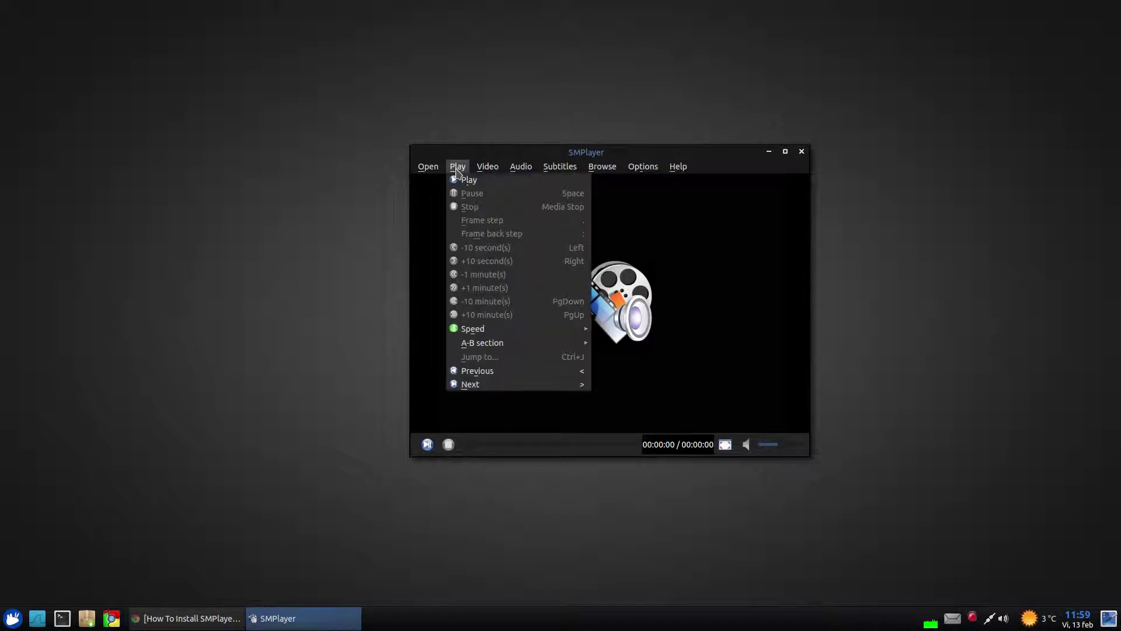
pyautogui.moveTo(492, 171)
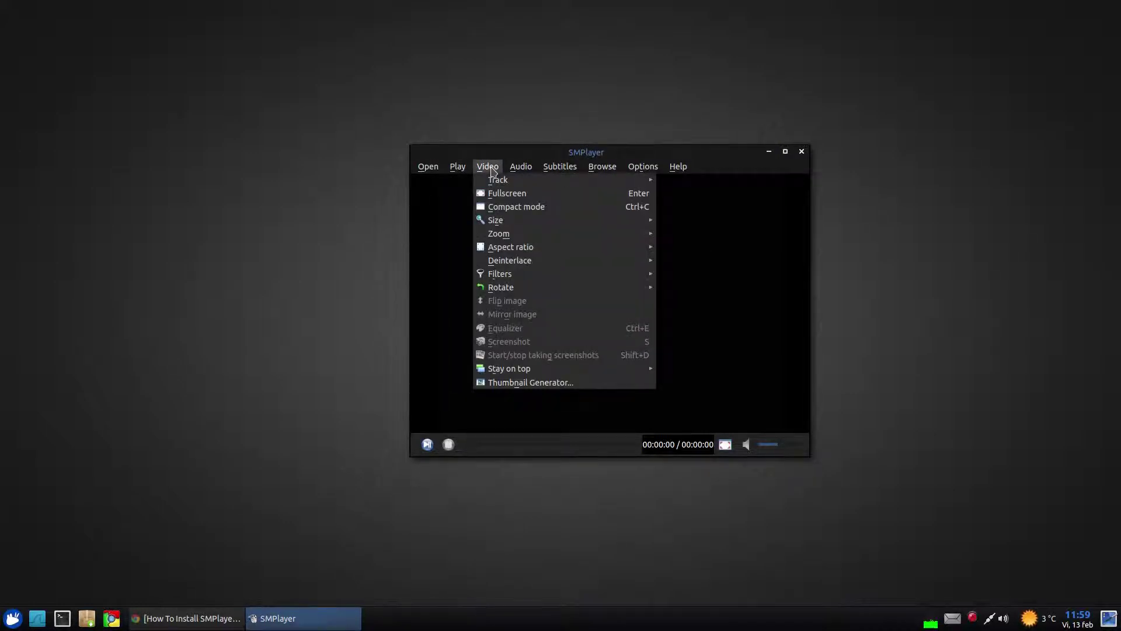
pyautogui.moveTo(541, 279)
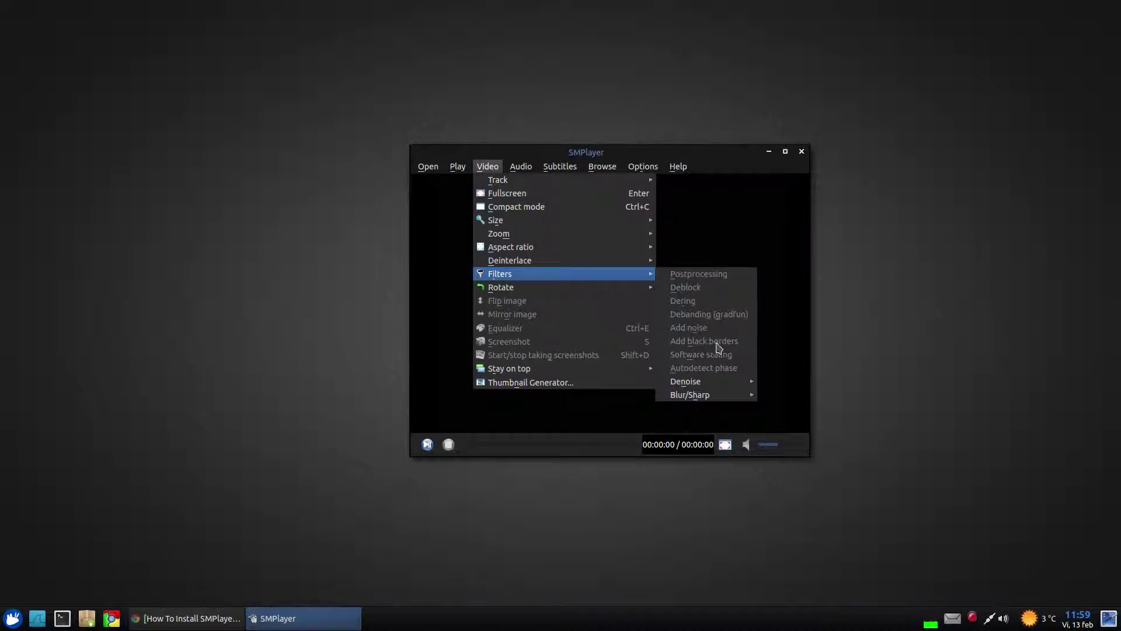
pyautogui.click(529, 169)
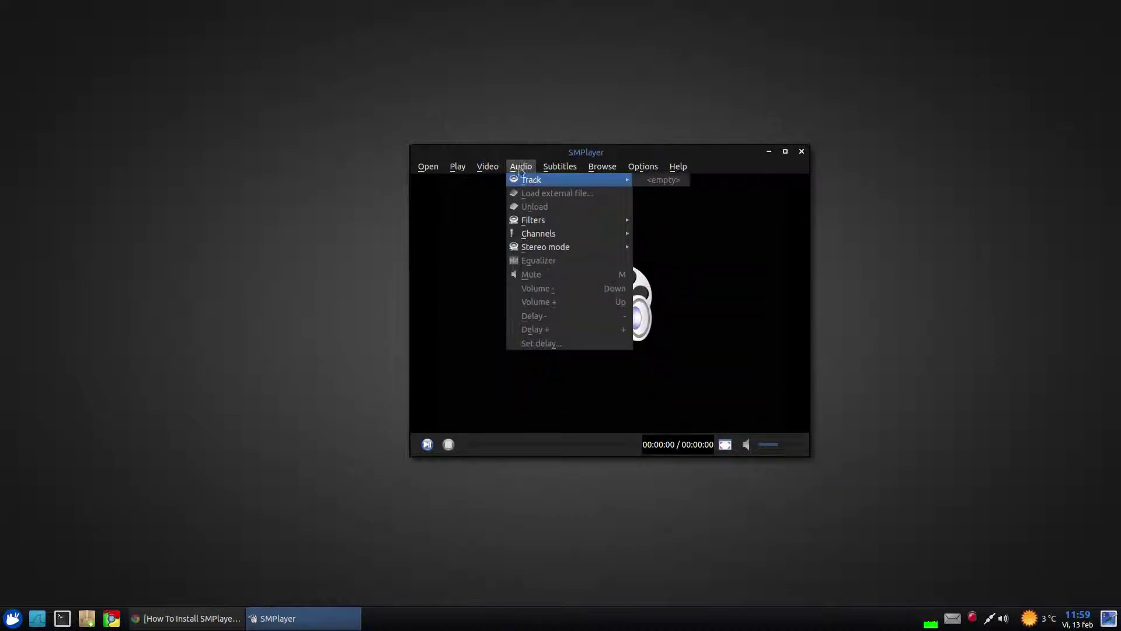
# - Open the OpenSubtitles.org subtitle search, look through its language choices, and close the search
pyautogui.moveTo(564, 164)
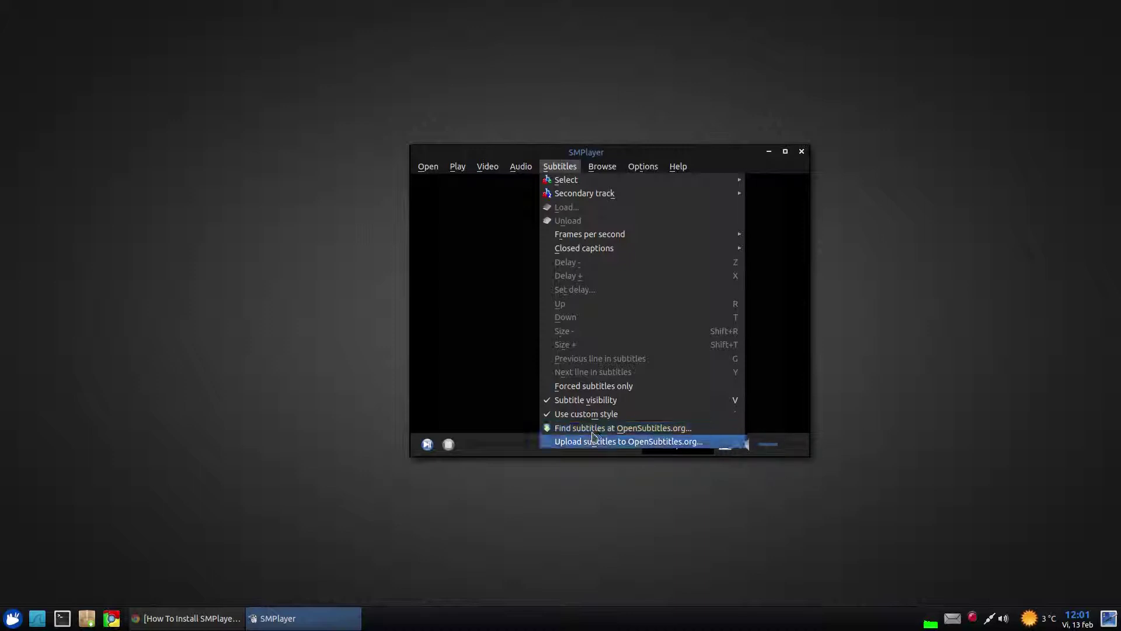
pyautogui.click(609, 431)
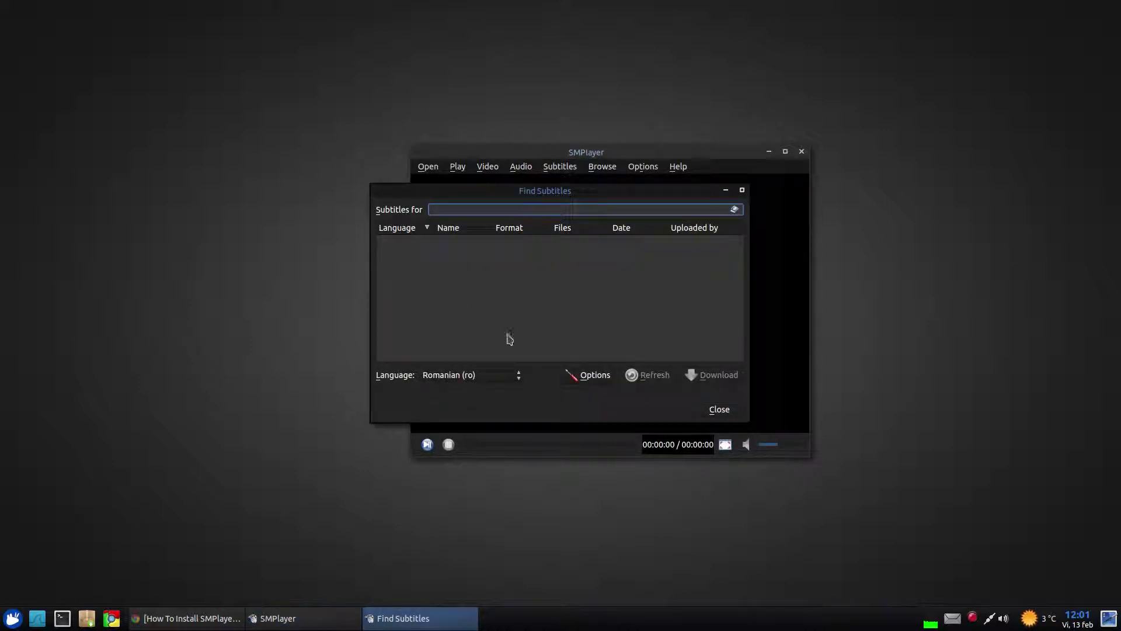
pyautogui.click(484, 380)
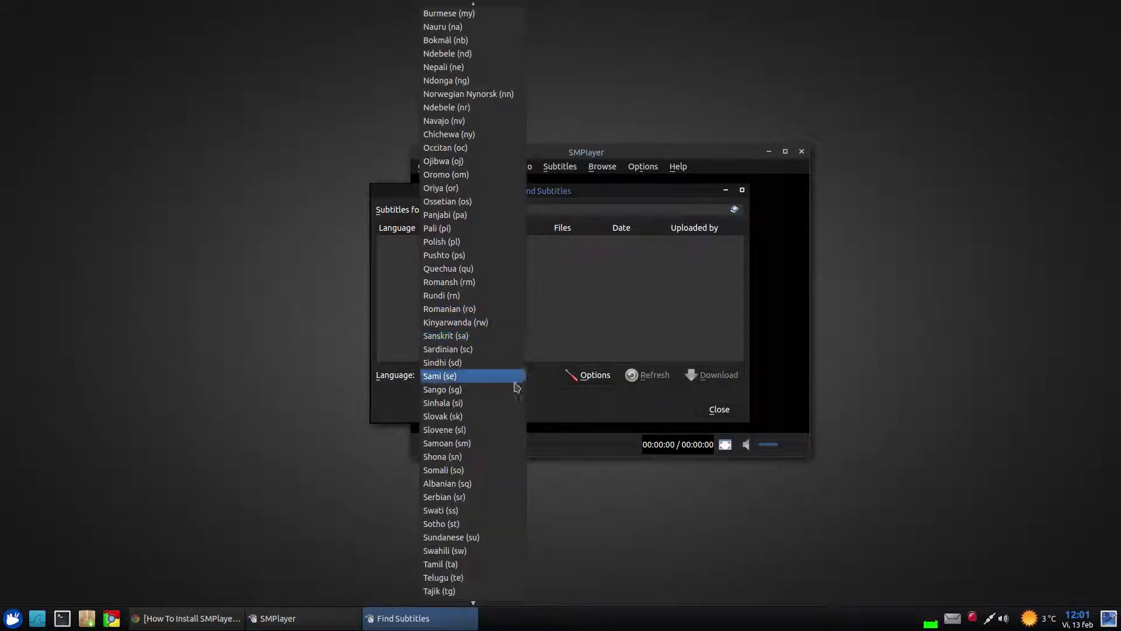
pyautogui.click(550, 378)
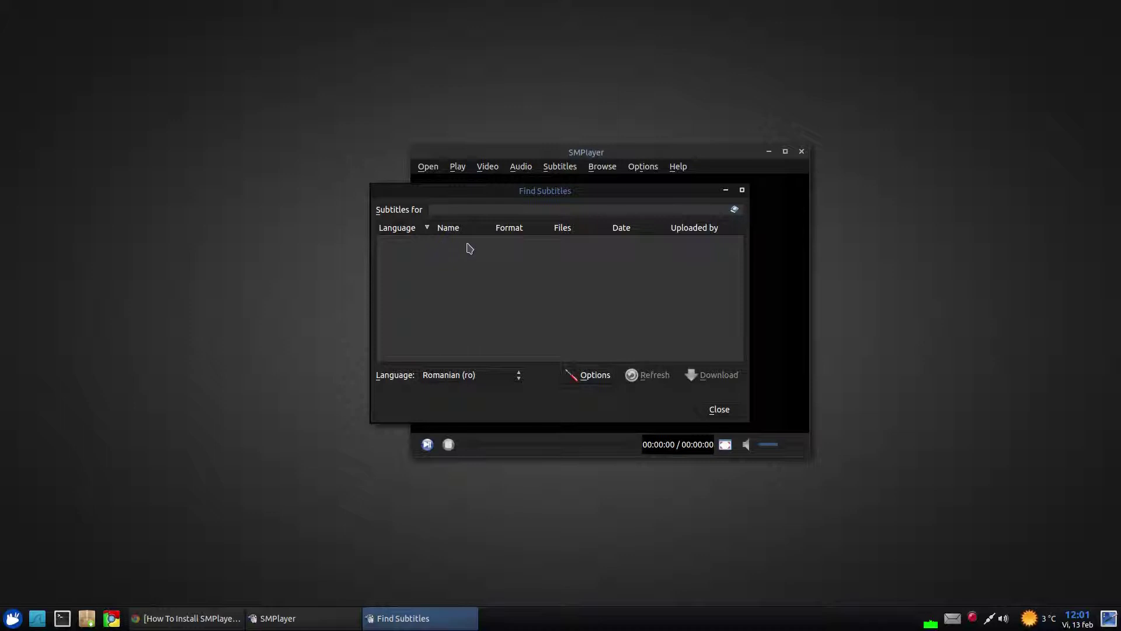
pyautogui.click(720, 410)
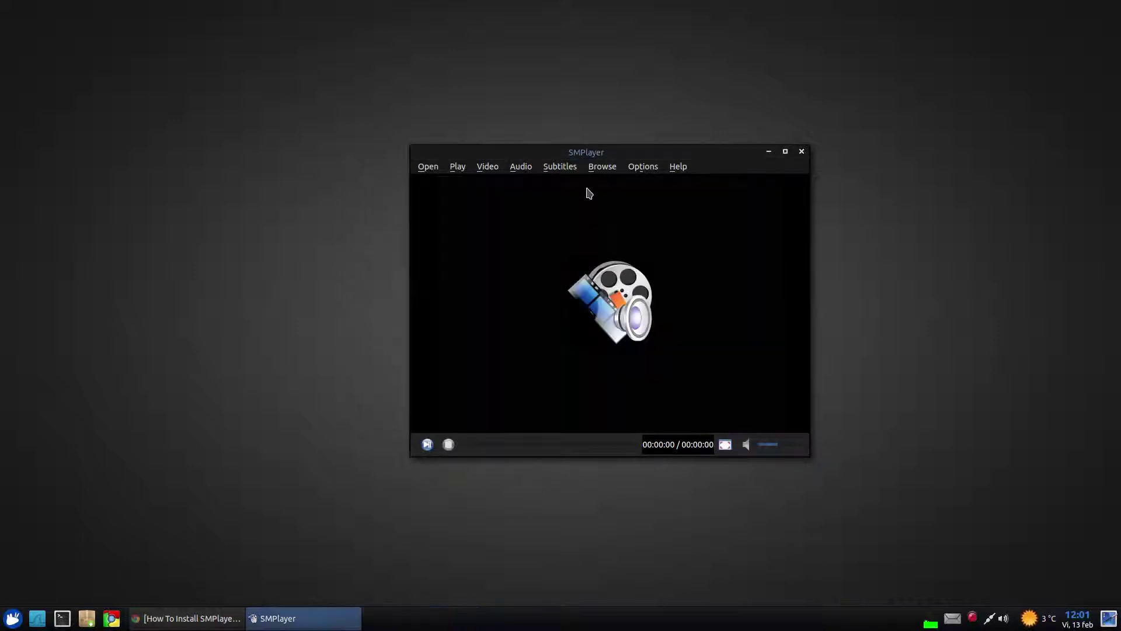
# - Look over the browse and help commands, open the SMPlayer preferences, and reposition their window
pyautogui.click(602, 166)
pyautogui.moveTo(679, 169)
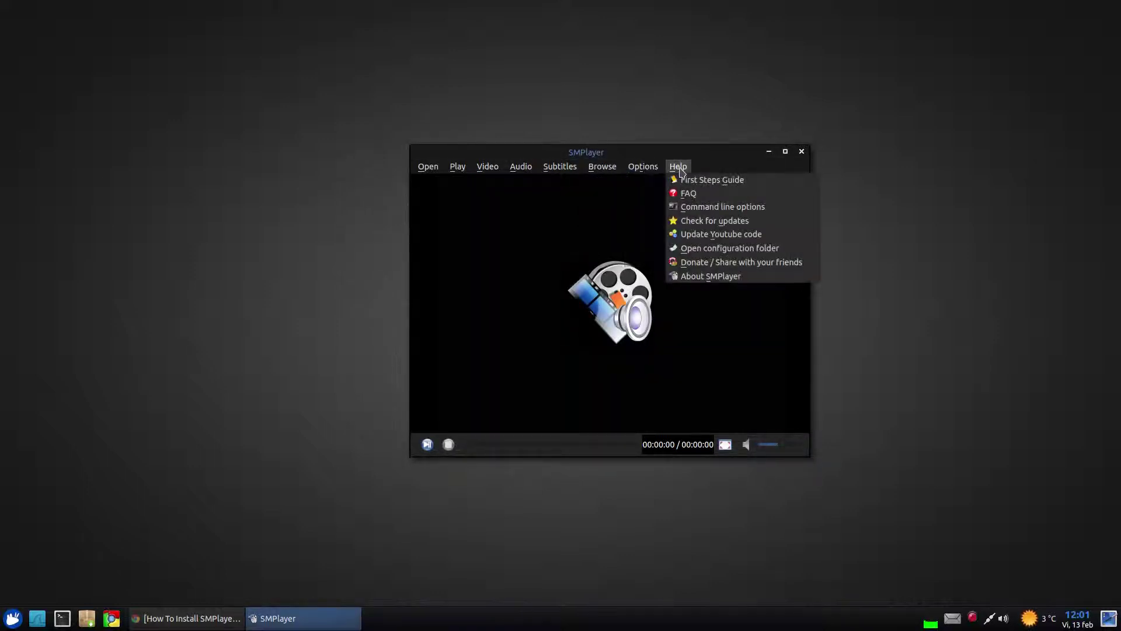
pyautogui.moveTo(643, 168)
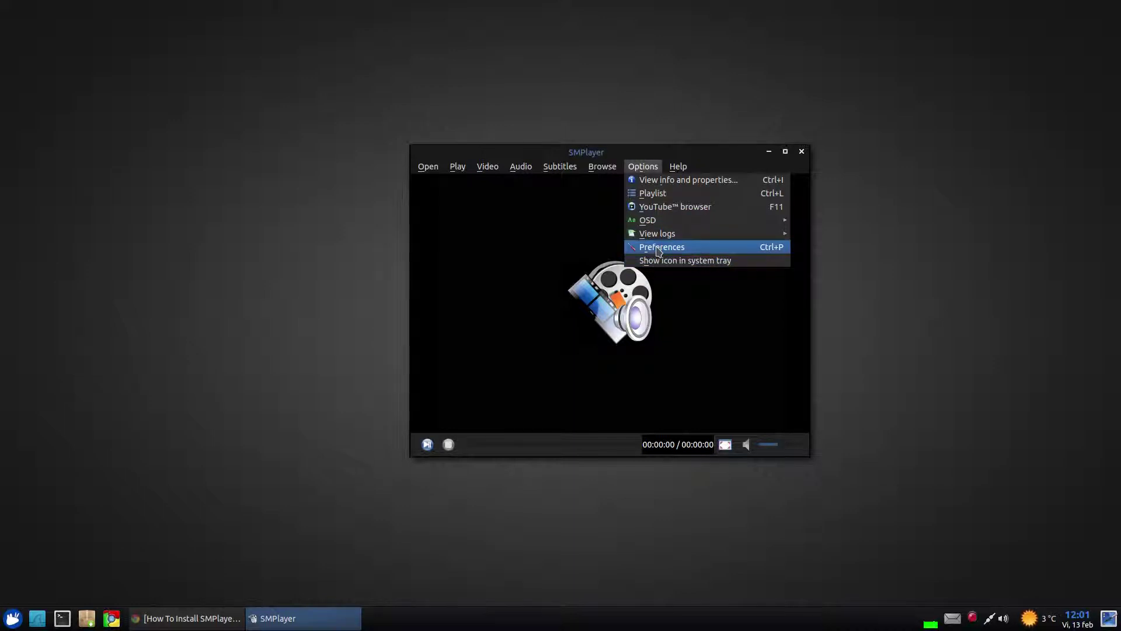
pyautogui.click(659, 248)
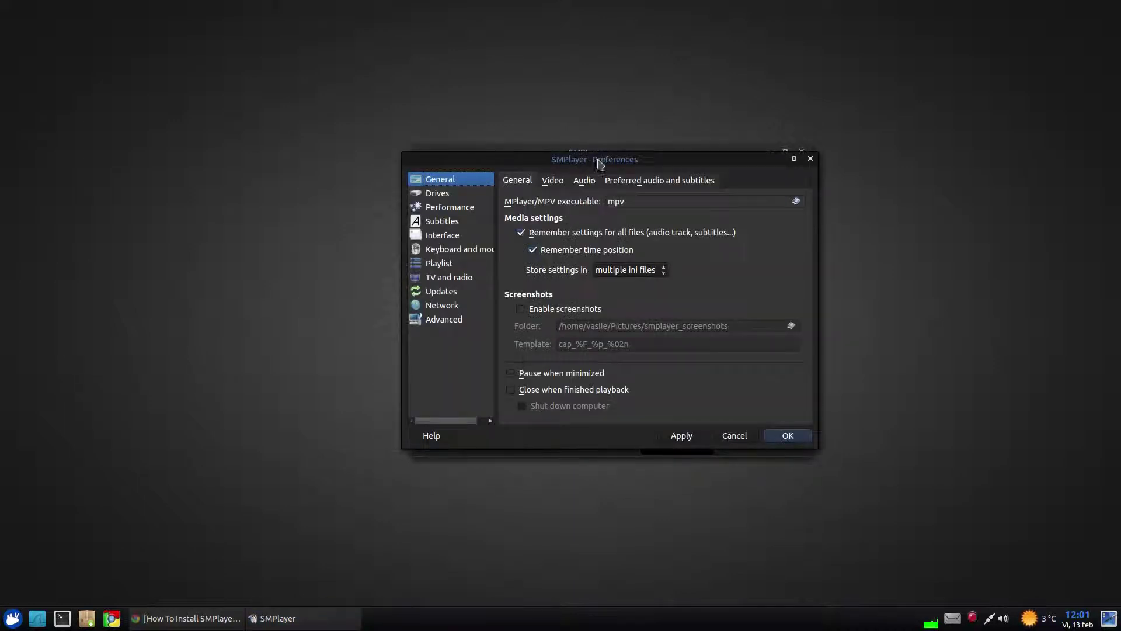
pyautogui.moveTo(533, 191); pyautogui.dragTo(596, 189)
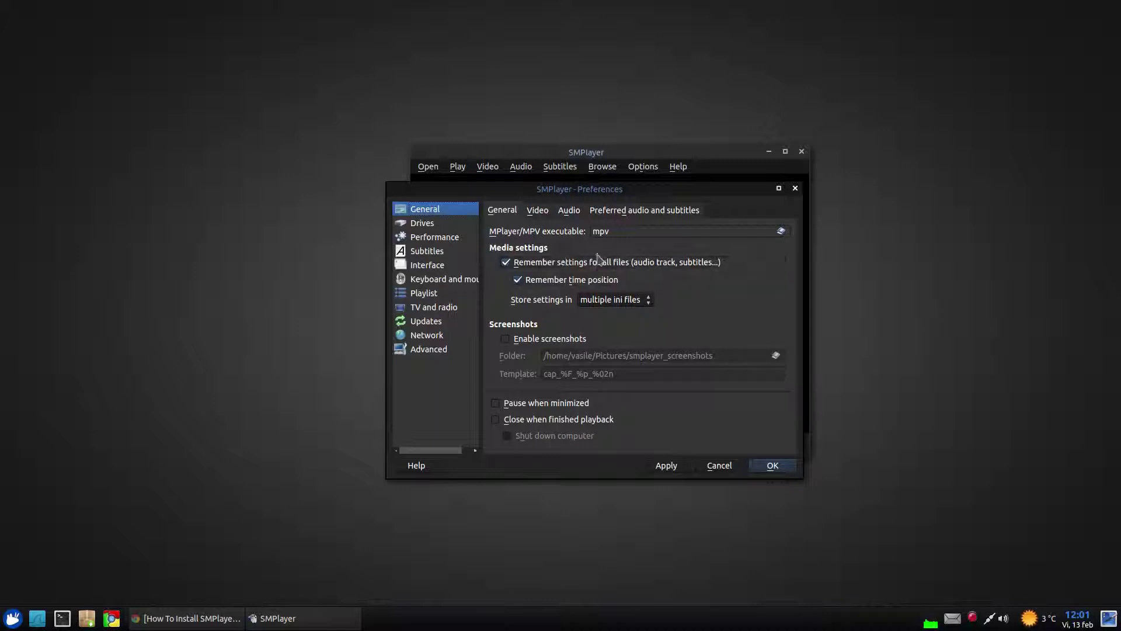
# - Examine the general media settings and highlight the MPlayer/MPV executable entry
pyautogui.moveTo(591, 261)
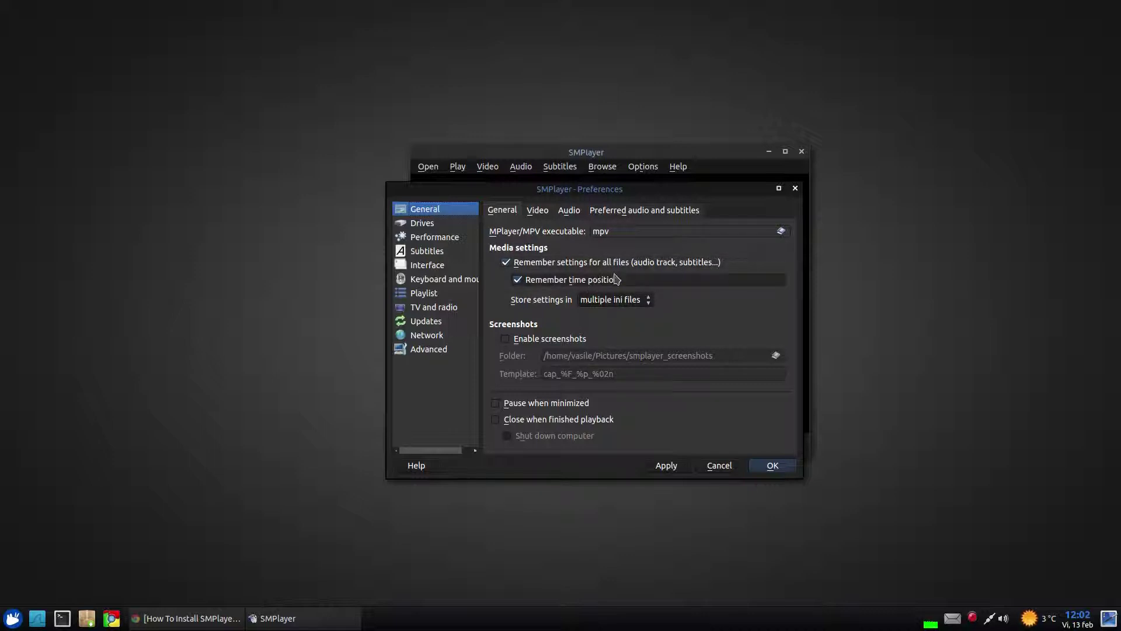
pyautogui.moveTo(582, 281)
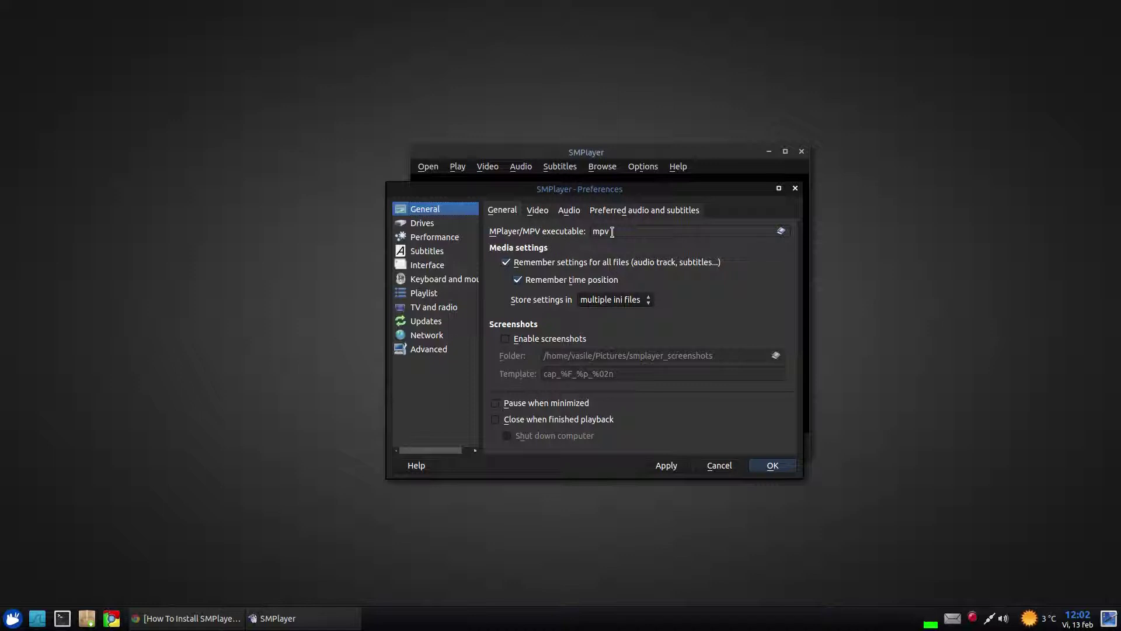
pyautogui.moveTo(612, 232)
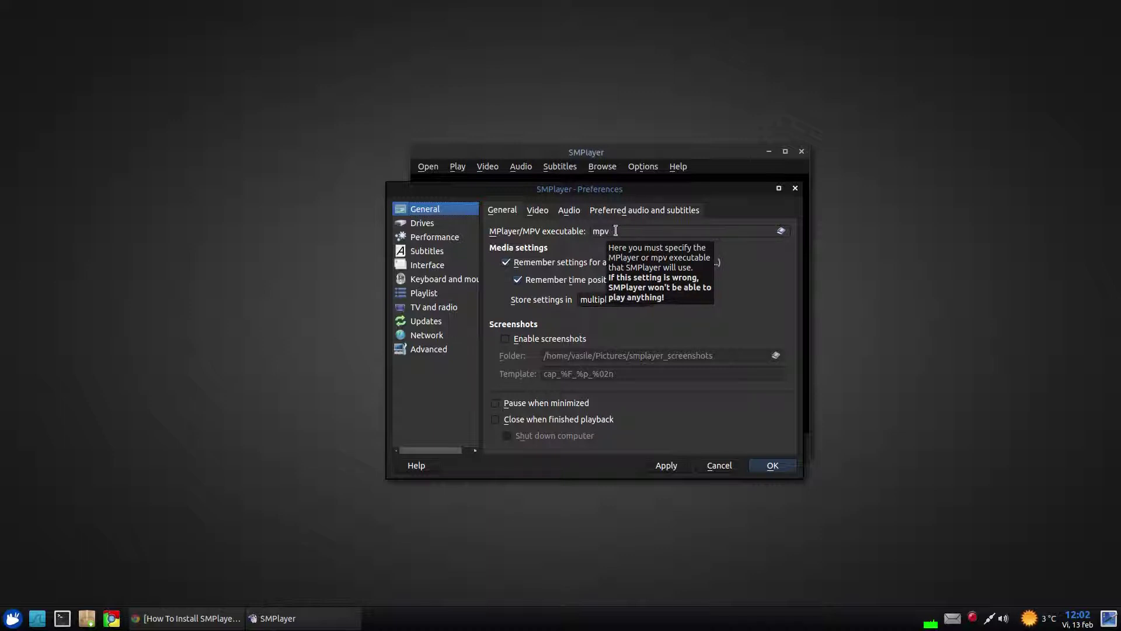
pyautogui.doubleClick(605, 231)
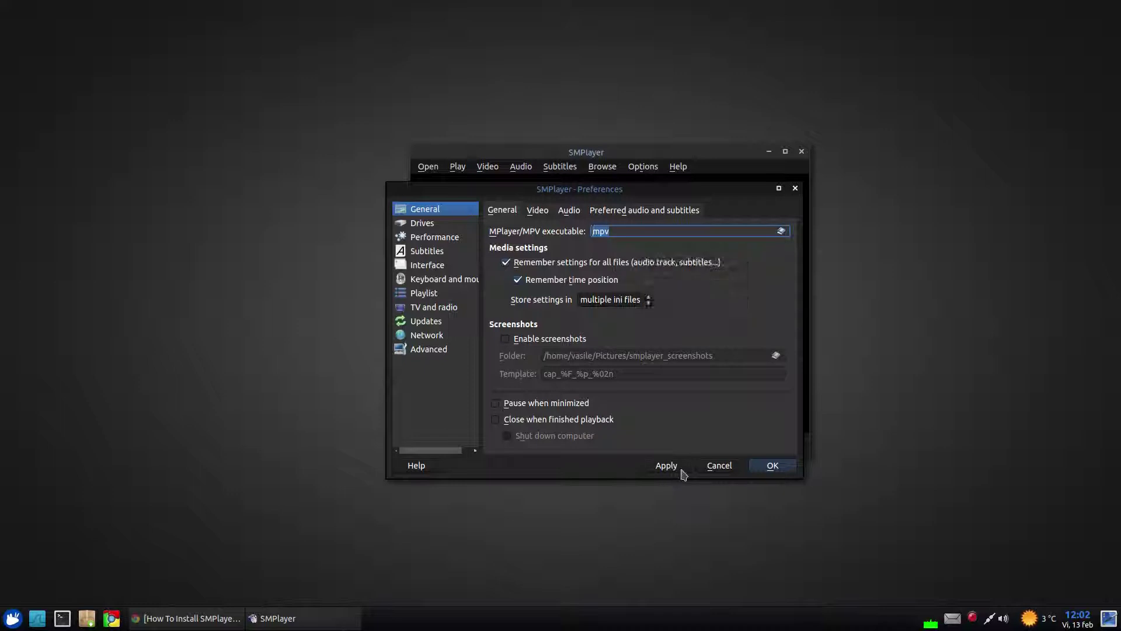
# - Review the general video settings, including the available video output drivers
pyautogui.click(532, 216)
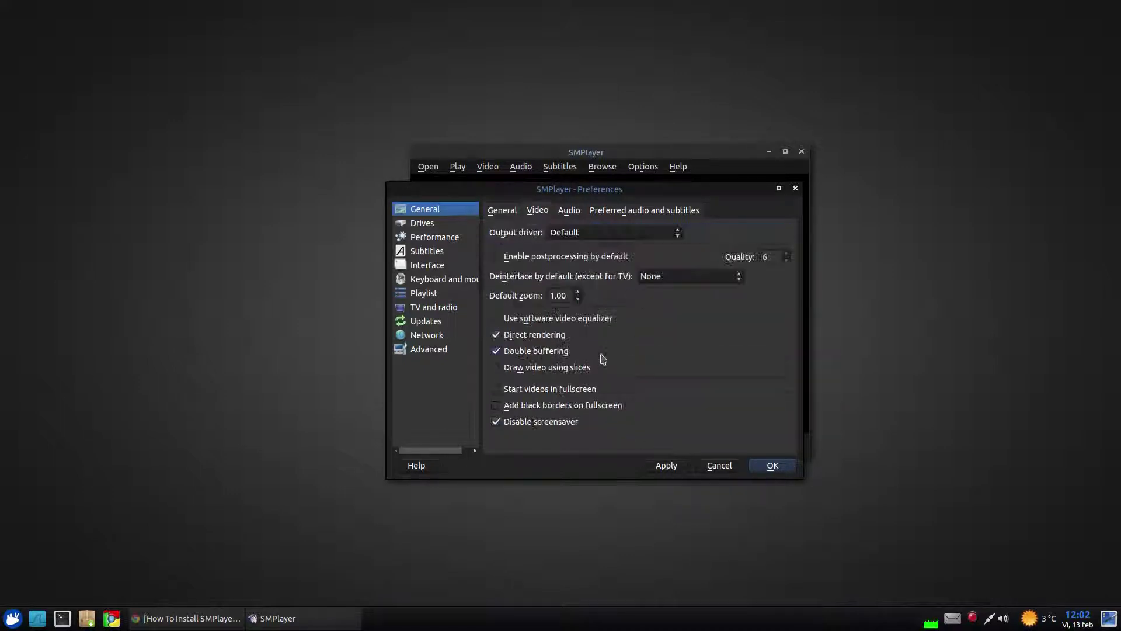
pyautogui.click(578, 238)
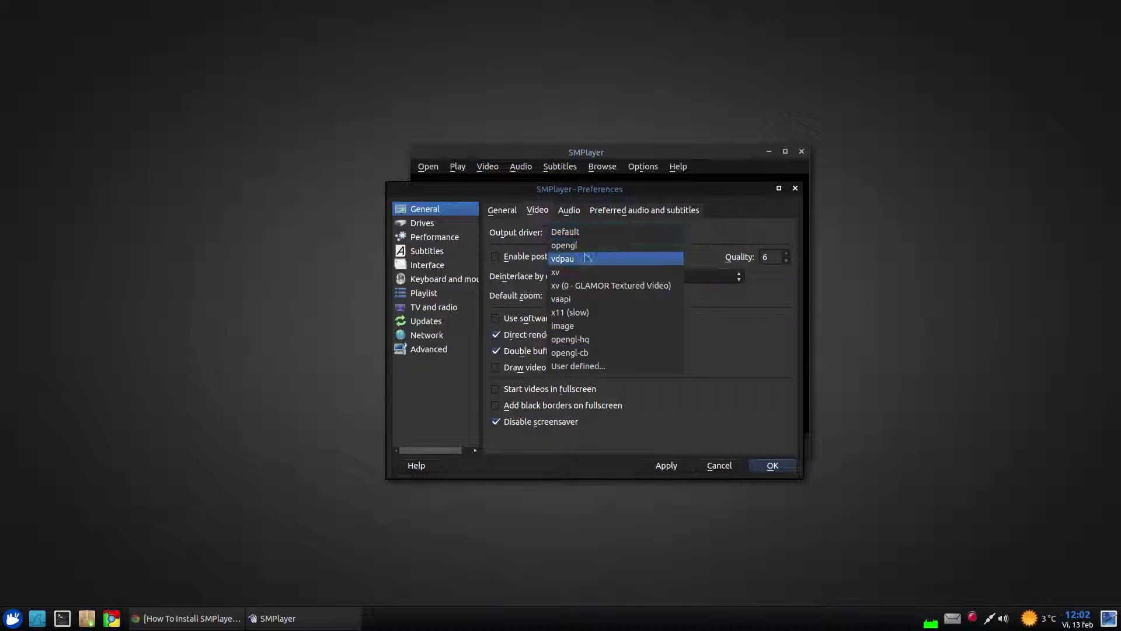
pyautogui.click(524, 234)
# - Review the audio output drivers and the preferred audio and subtitles settings, and return to the general media settings
pyautogui.click(569, 210)
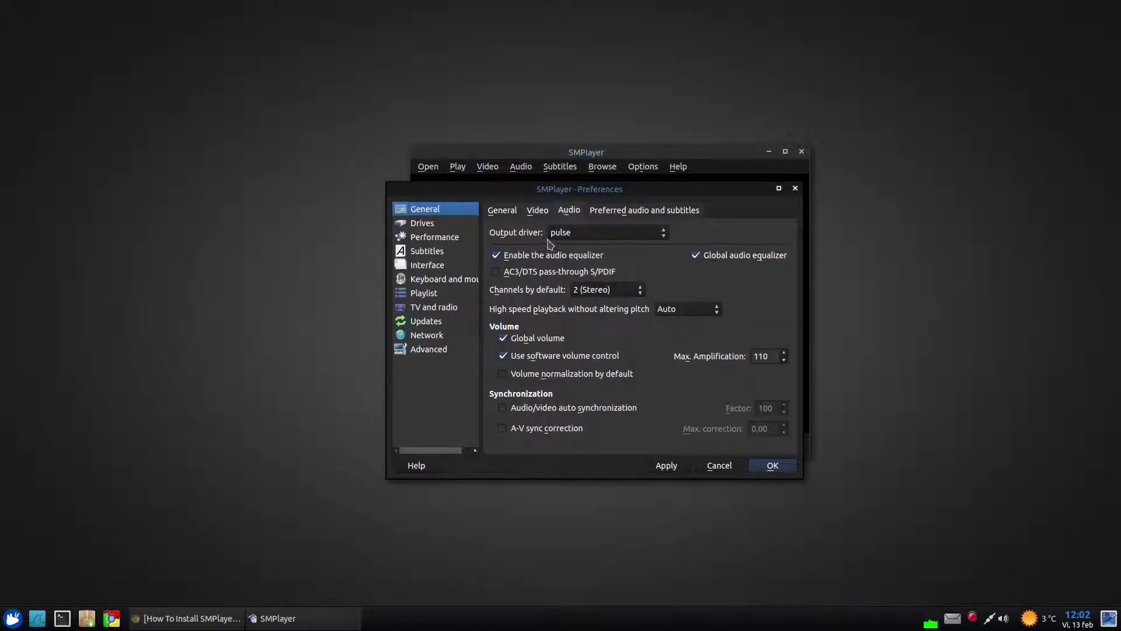
pyautogui.click(585, 232)
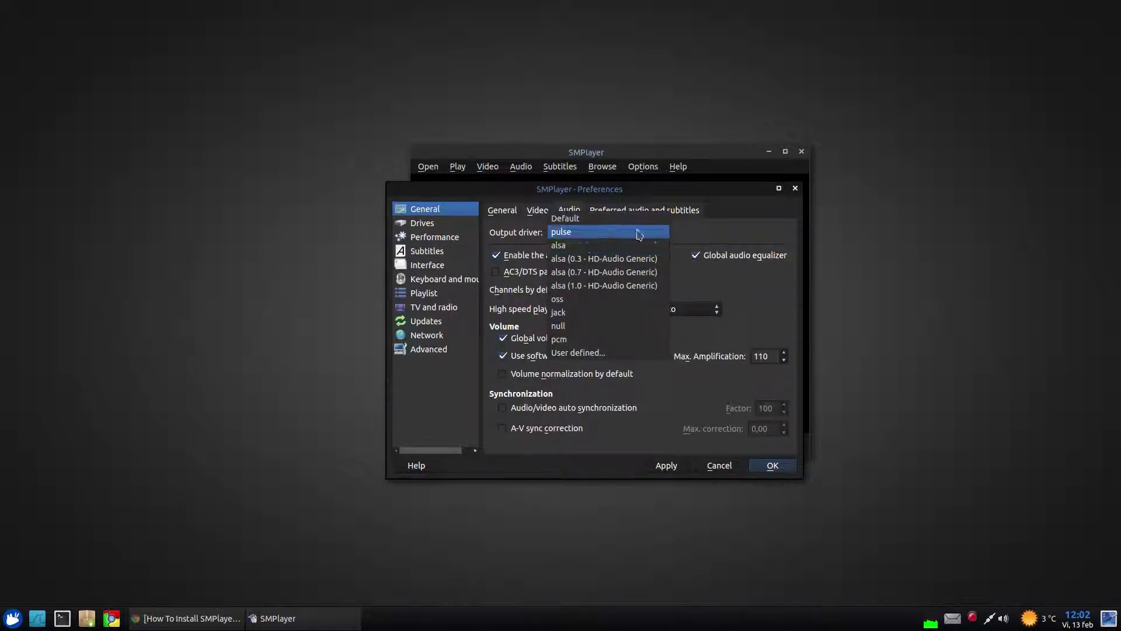
pyautogui.click(654, 232)
pyautogui.click(614, 212)
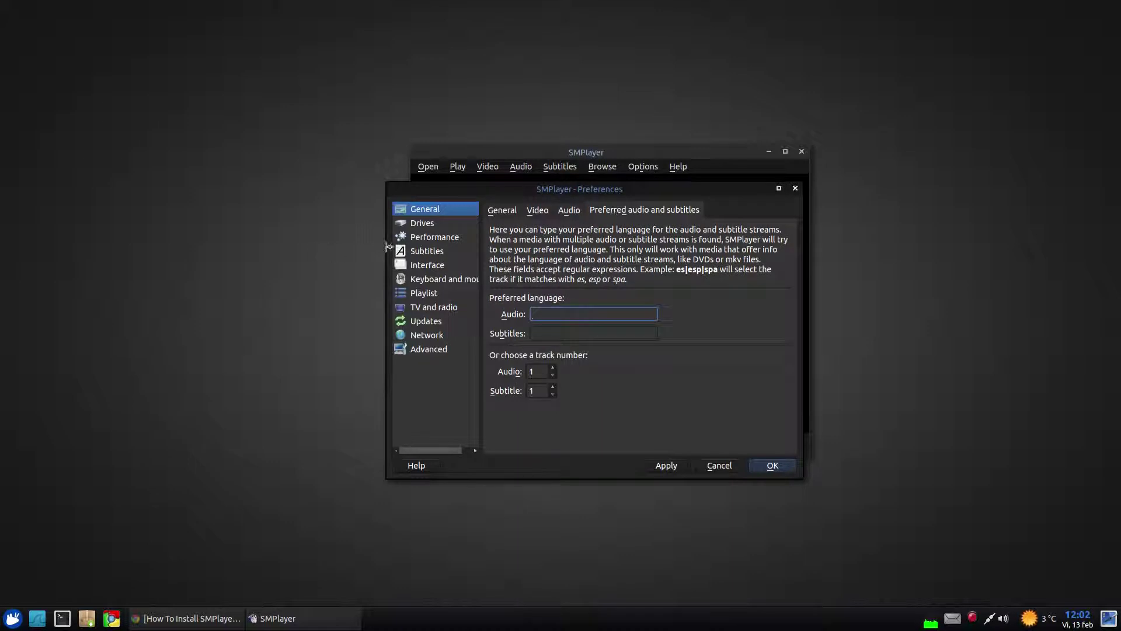
pyautogui.click(502, 210)
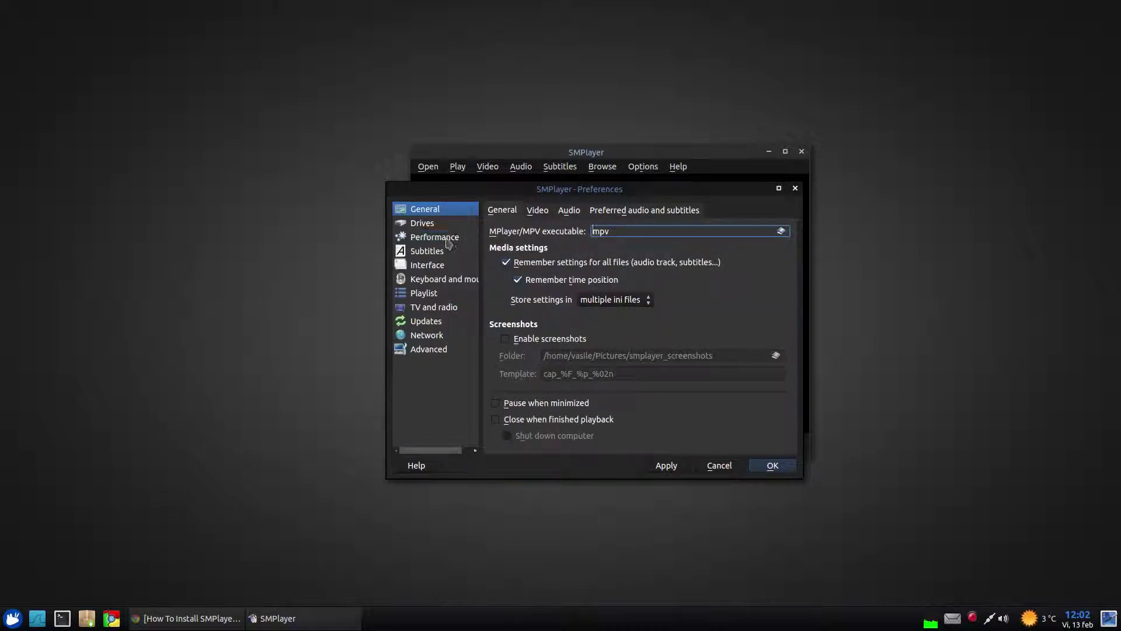
# - Open the performance settings, reposition the preferences window over the player, and read the hardware decoding description
pyautogui.click(447, 240)
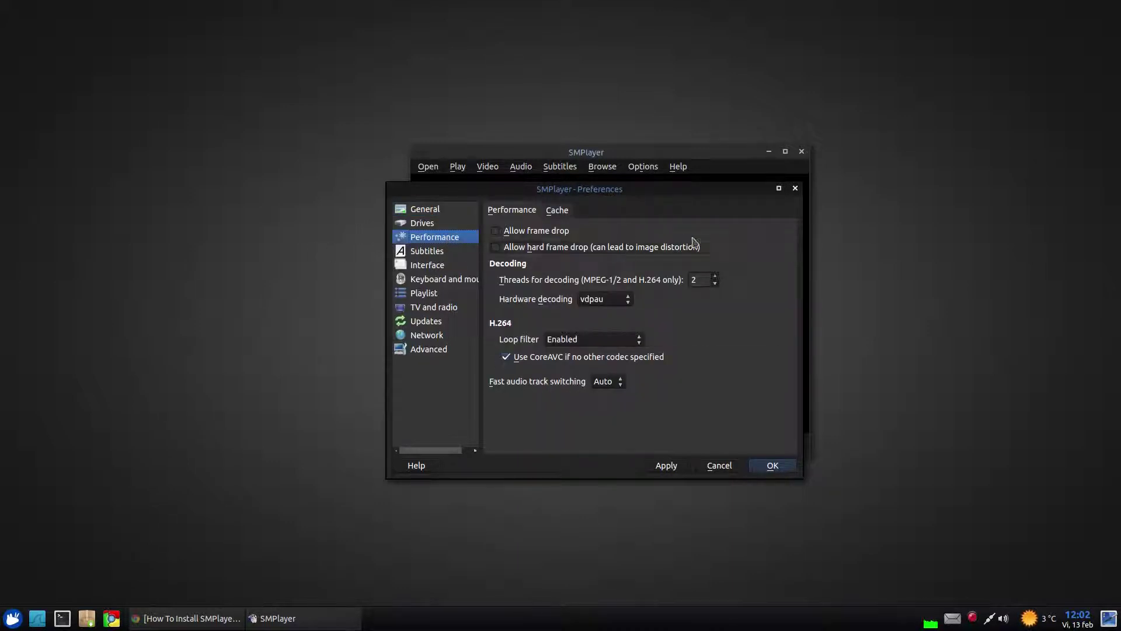
pyautogui.moveTo(627, 190); pyautogui.dragTo(623, 173)
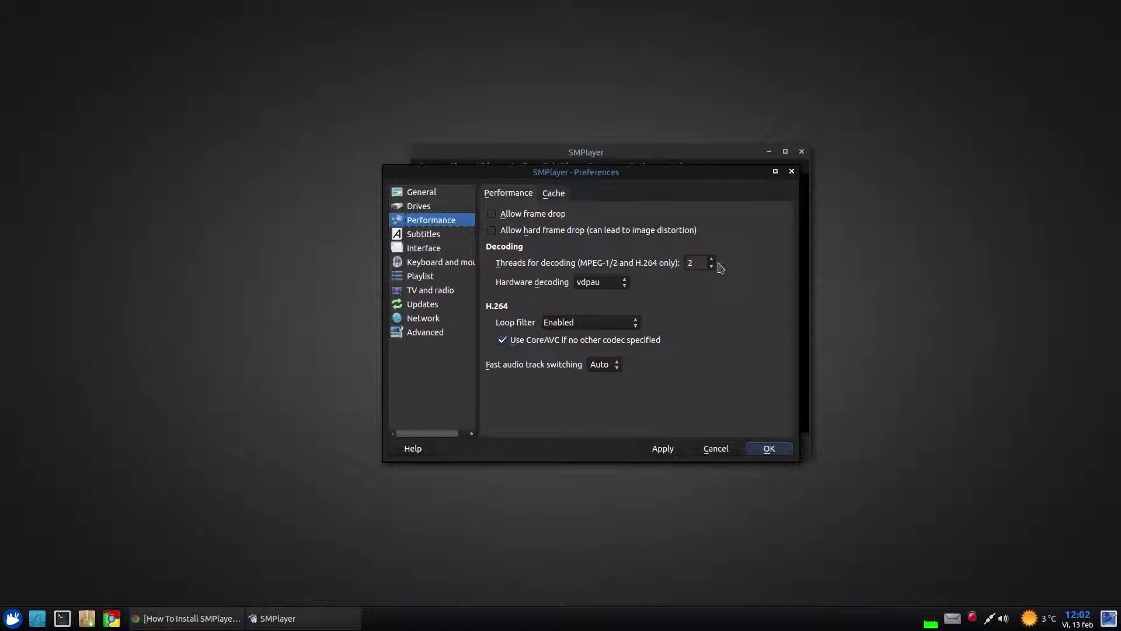
pyautogui.moveTo(600, 178); pyautogui.dragTo(617, 158)
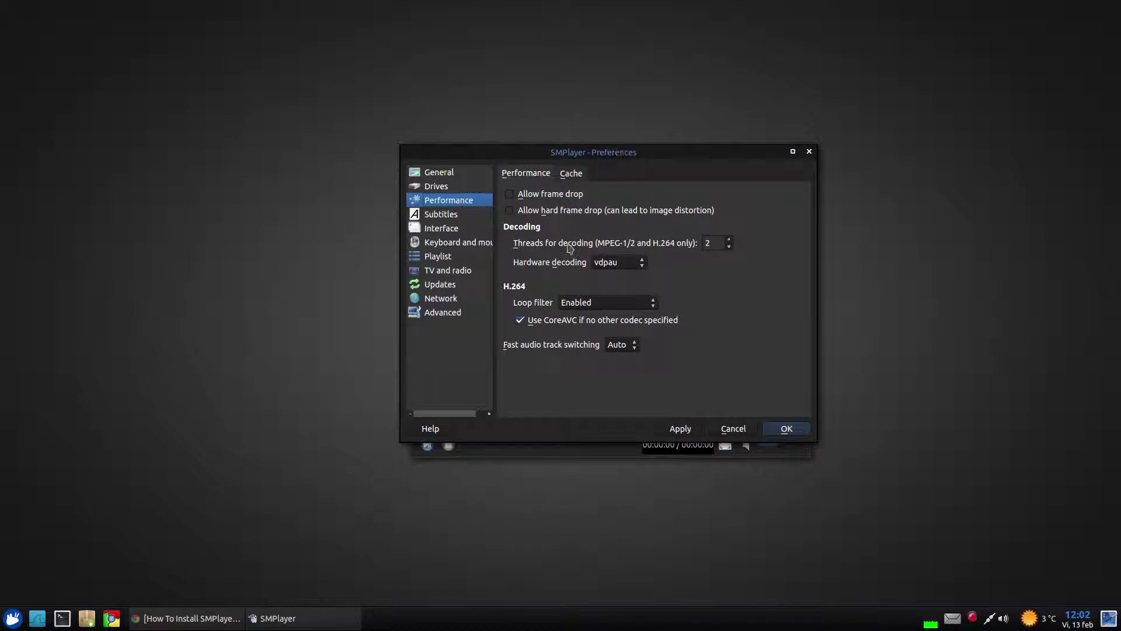
pyautogui.moveTo(635, 271)
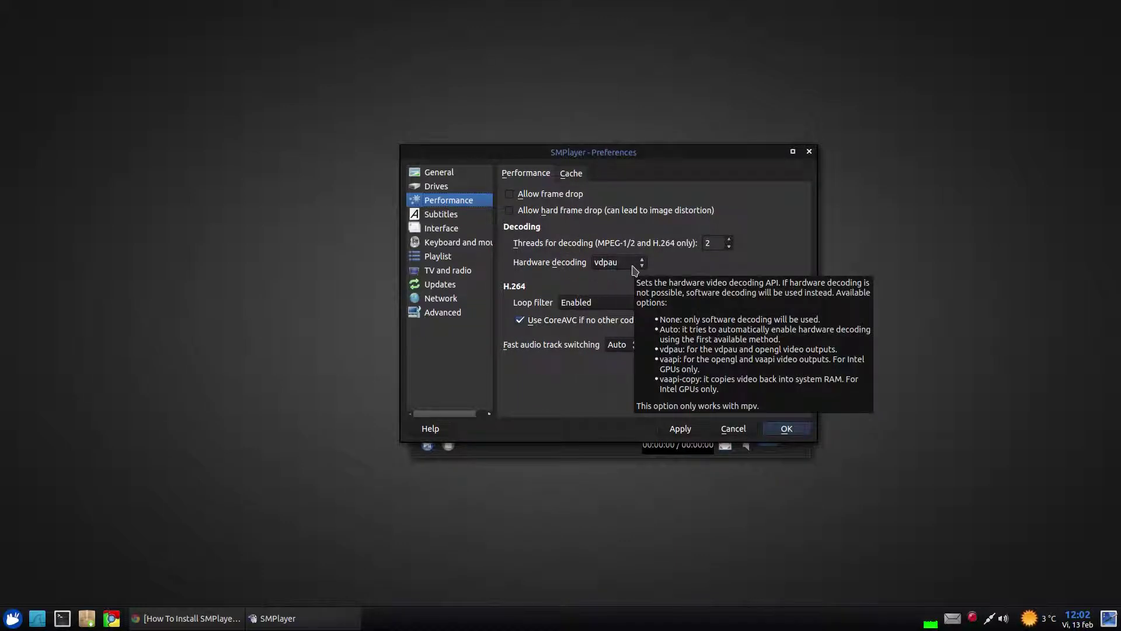
# - Switch to the installation article in Google Chrome, consult its list of mpv features, and return to SMPlayer
pyautogui.click(222, 618)
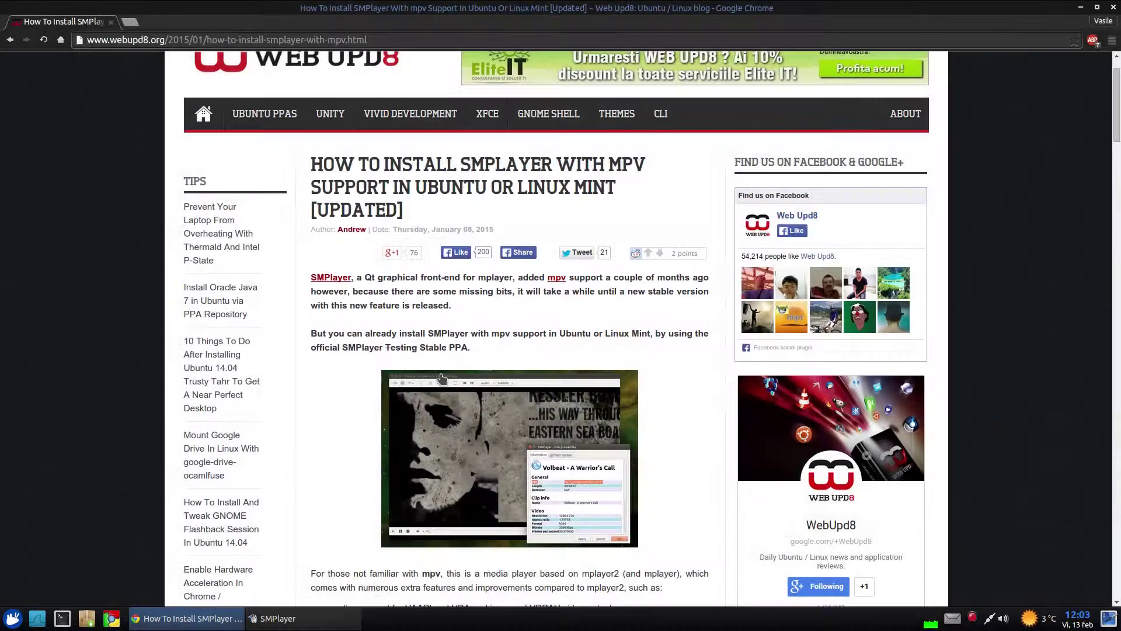
pyautogui.scroll(-12, 441, 378)
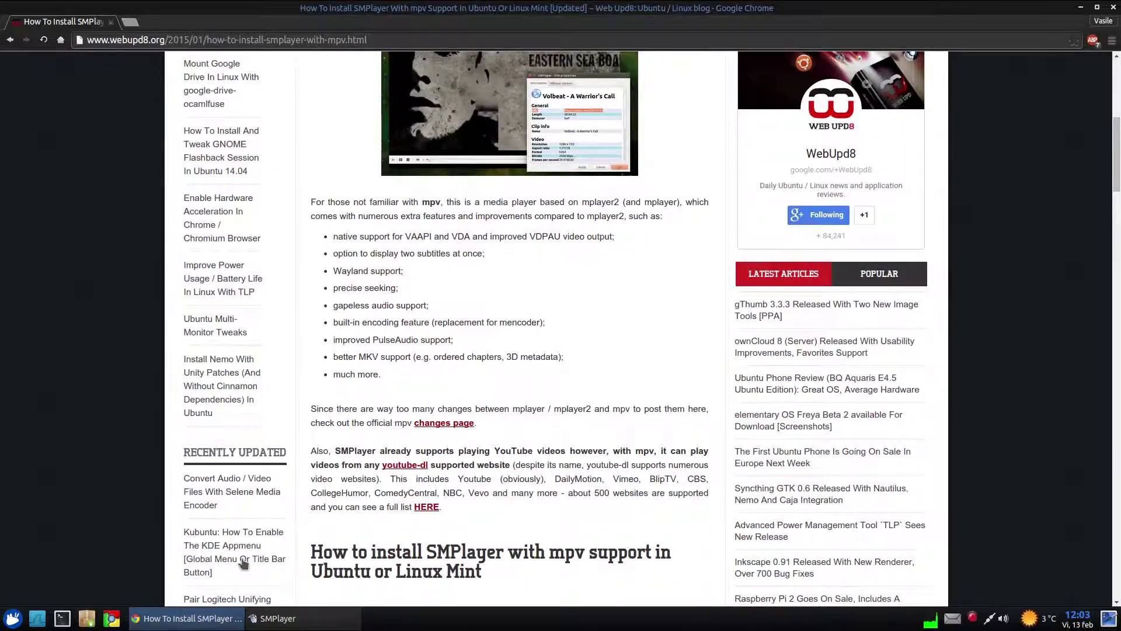
pyautogui.click(227, 618)
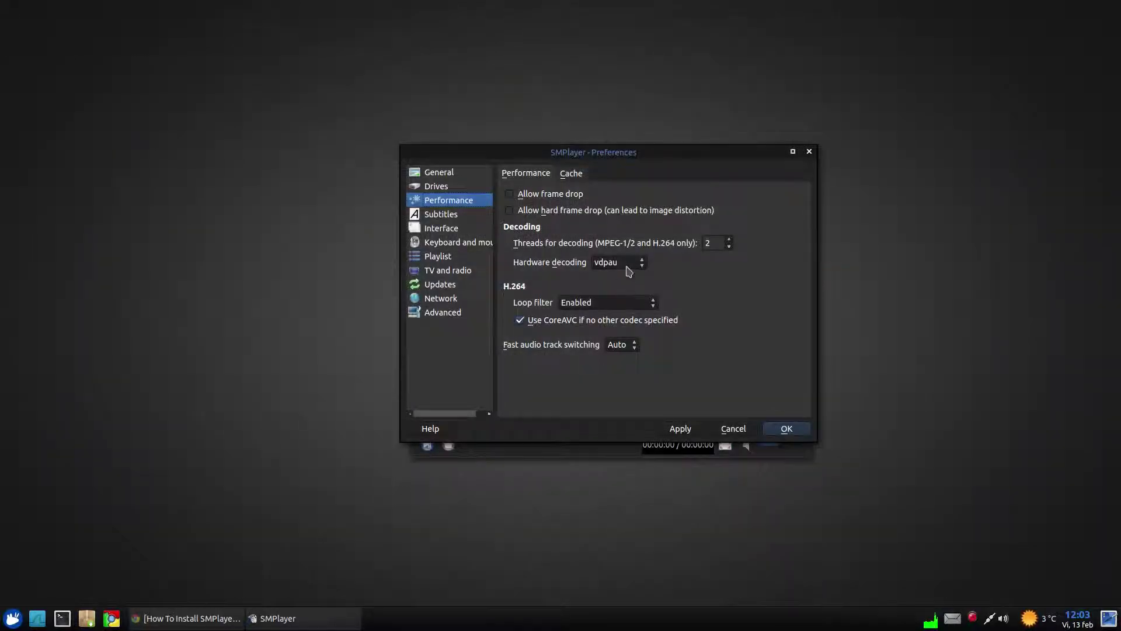
# - Look through the hardware decoding choices and the cache sizes in the performance settings
pyautogui.click(629, 270)
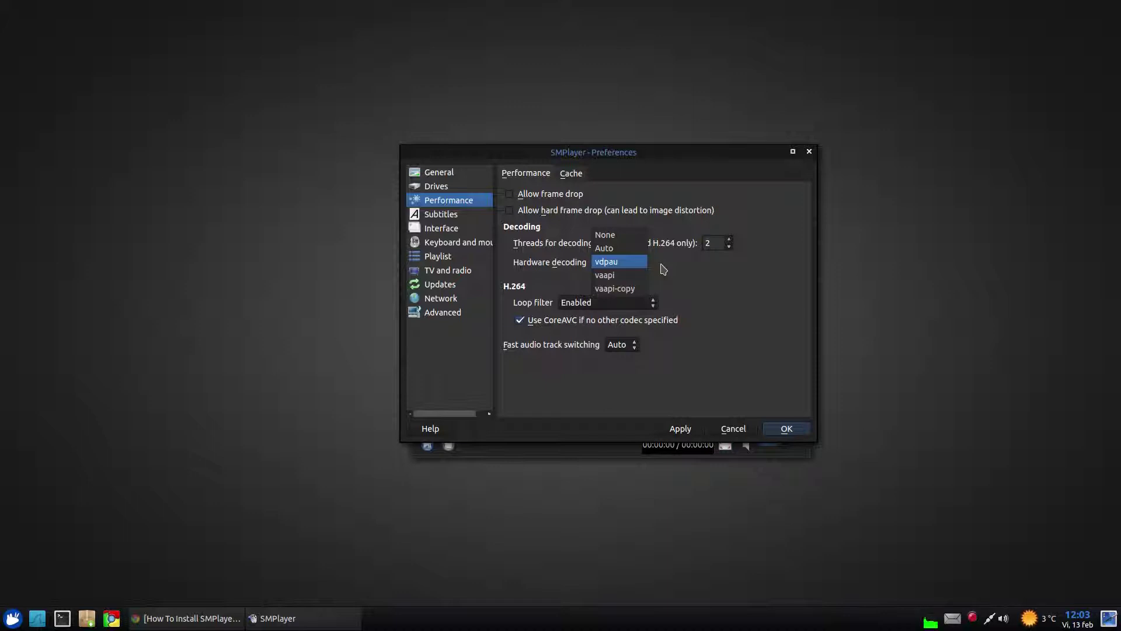
pyautogui.click(626, 281)
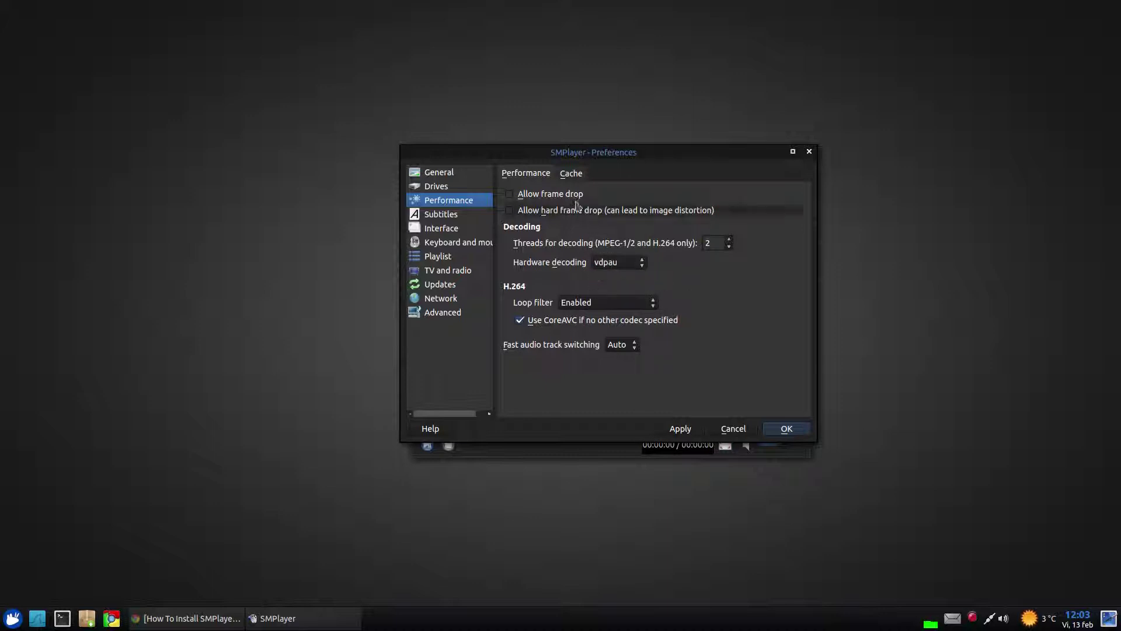
pyautogui.click(572, 173)
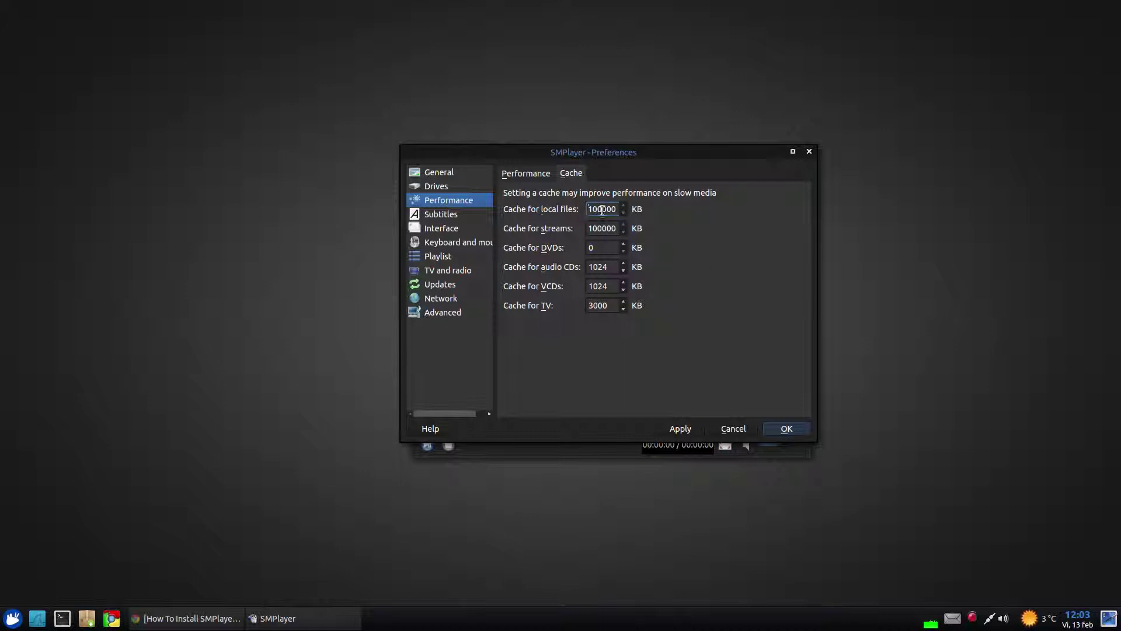
pyautogui.click(527, 174)
# - Review the subtitle settings, including the default encoding choices and the font and color options
pyautogui.click(467, 216)
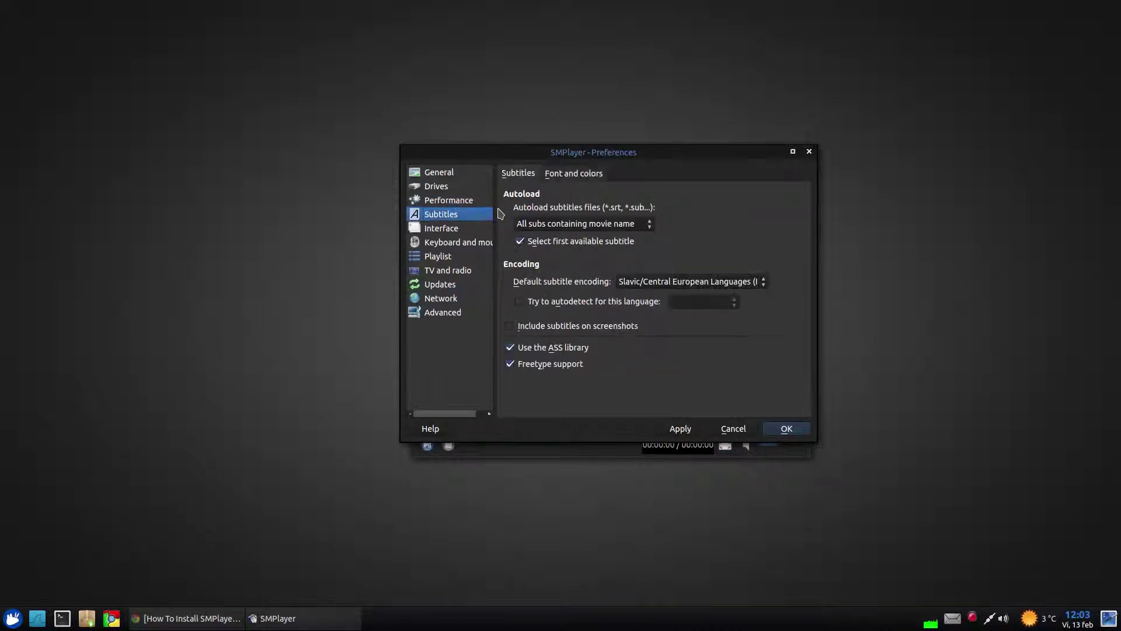
pyautogui.moveTo(639, 151); pyautogui.dragTo(640, 160)
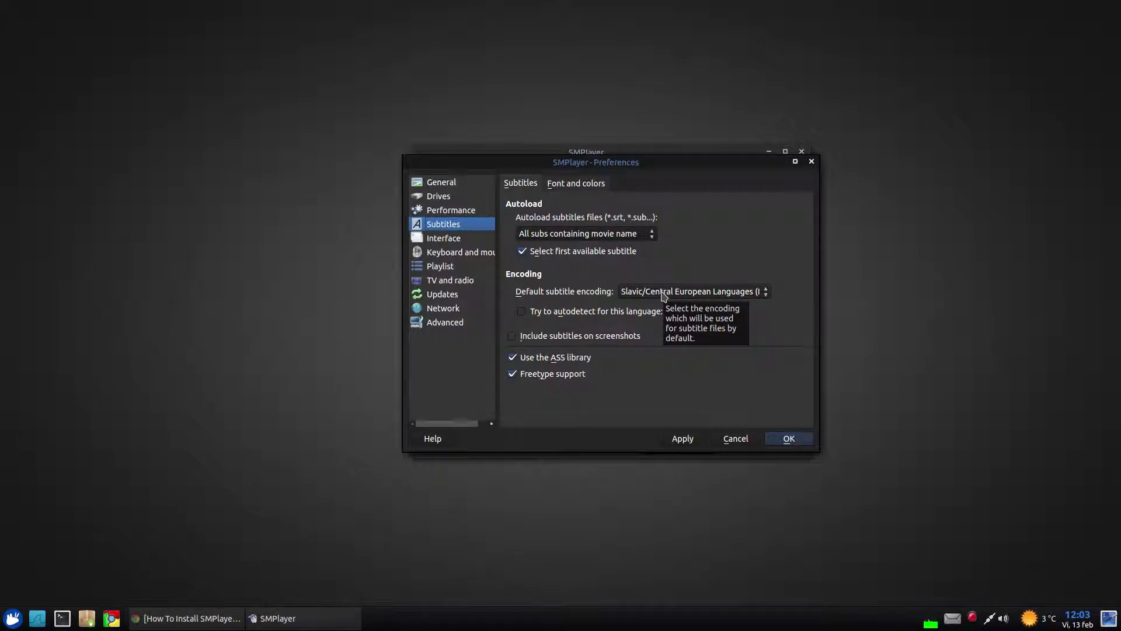
pyautogui.click(666, 295)
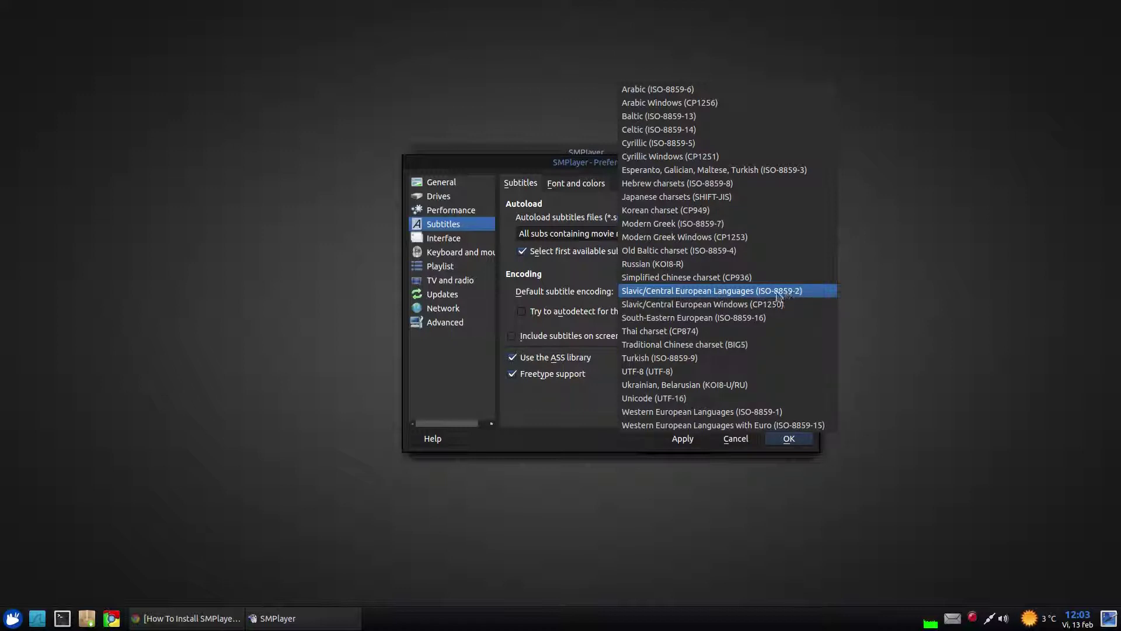
pyautogui.click(570, 272)
pyautogui.click(562, 185)
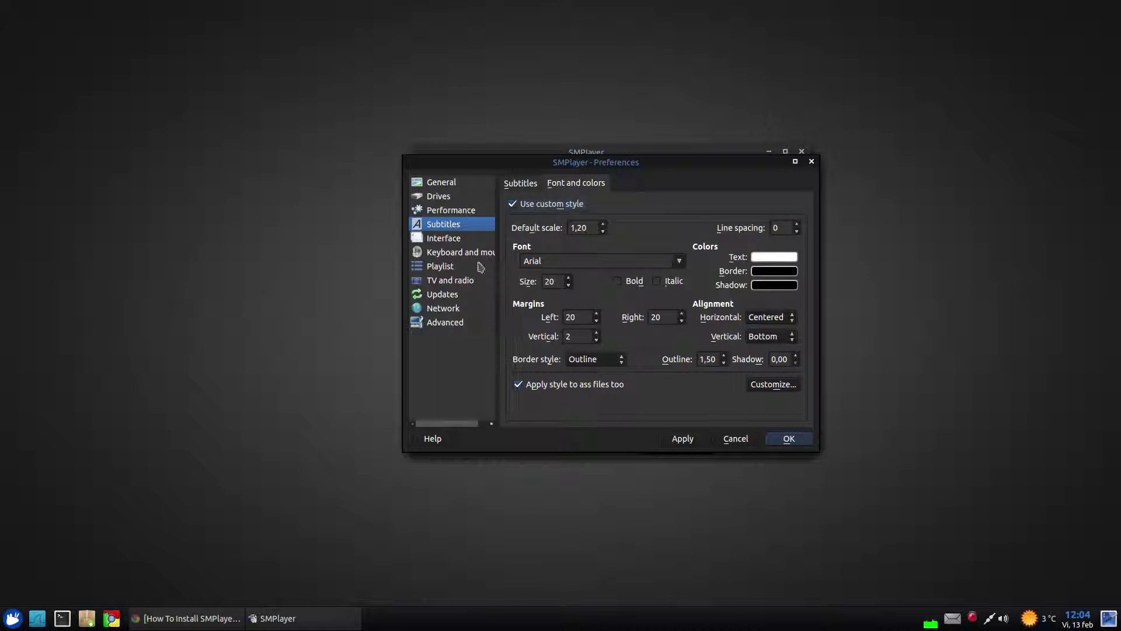
# - Open the interface settings, set the preferences window beside the player, and move the player window by its video area
pyautogui.click(459, 240)
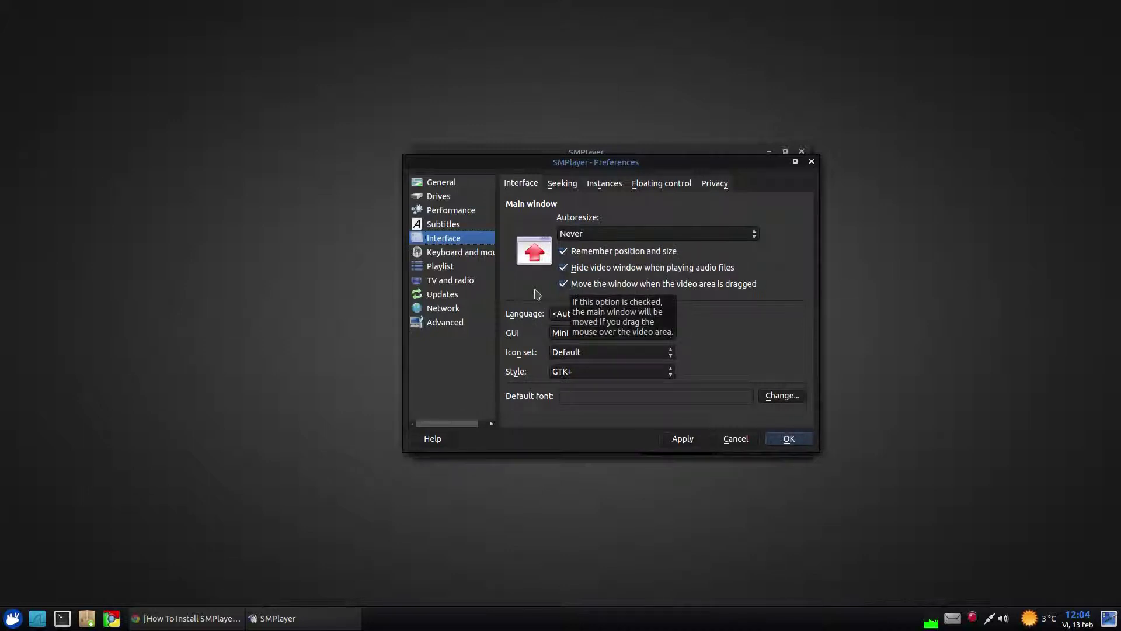
pyautogui.moveTo(603, 163); pyautogui.dragTo(742, 175)
pyautogui.click(264, 252)
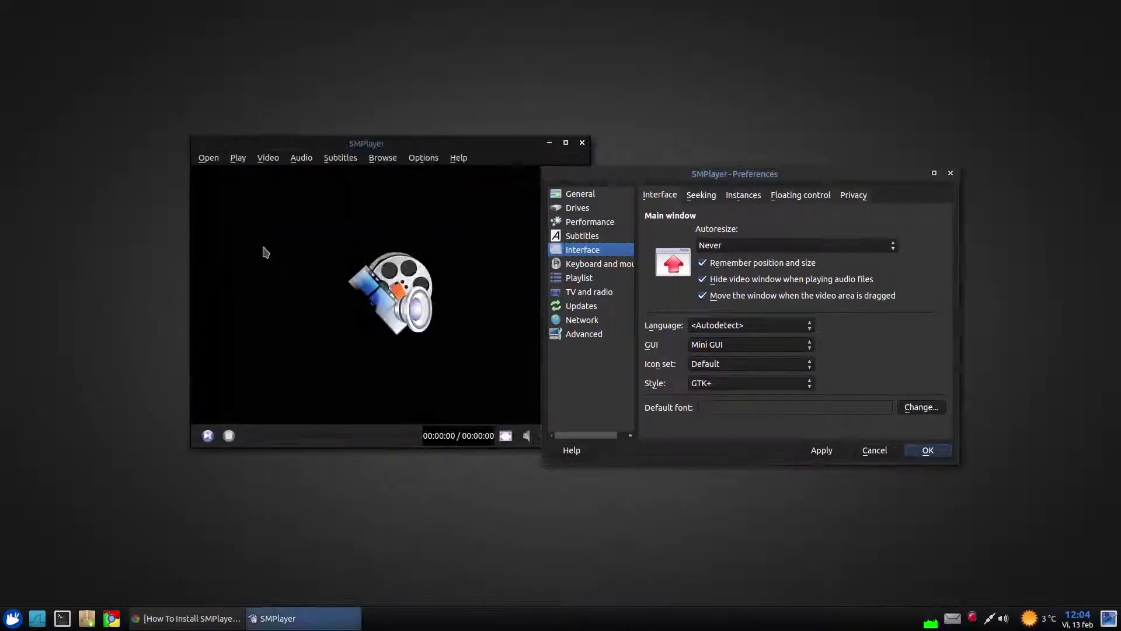
pyautogui.moveTo(264, 253); pyautogui.dragTo(425, 233)
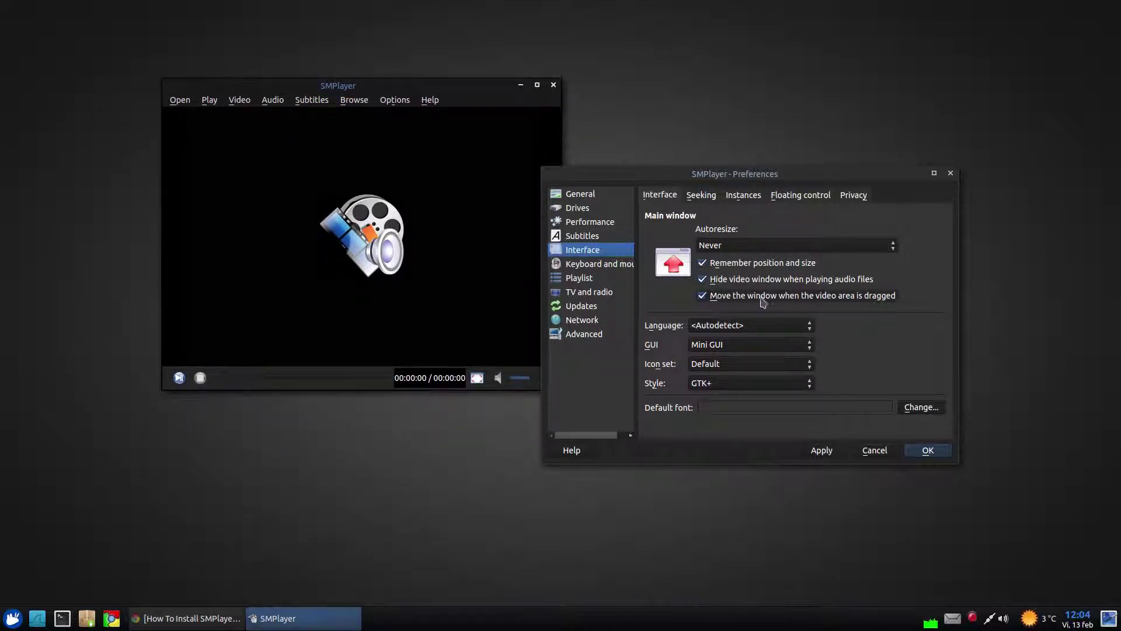
# - Look through the interface language list and the available GUI types without changing them
pyautogui.click(729, 327)
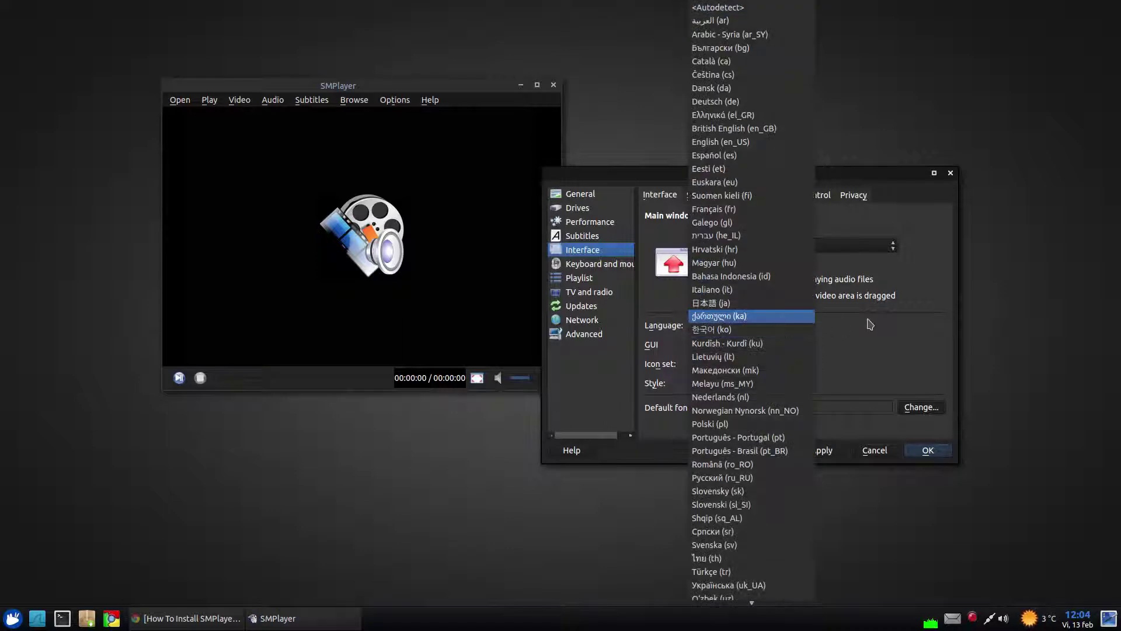
pyautogui.click(857, 340)
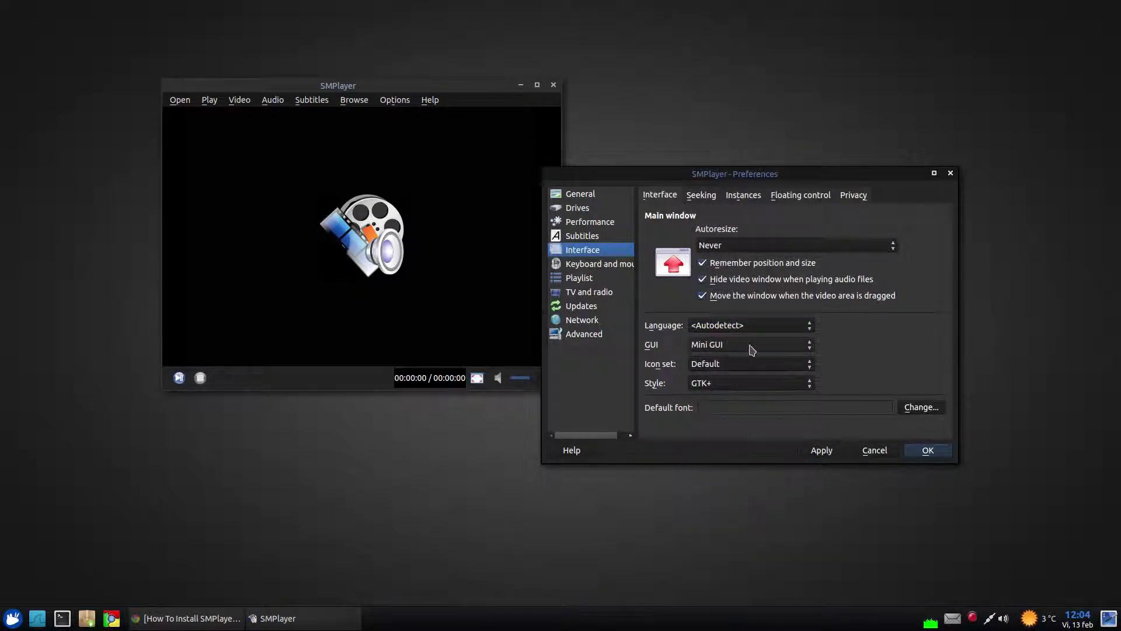
pyautogui.moveTo(772, 349)
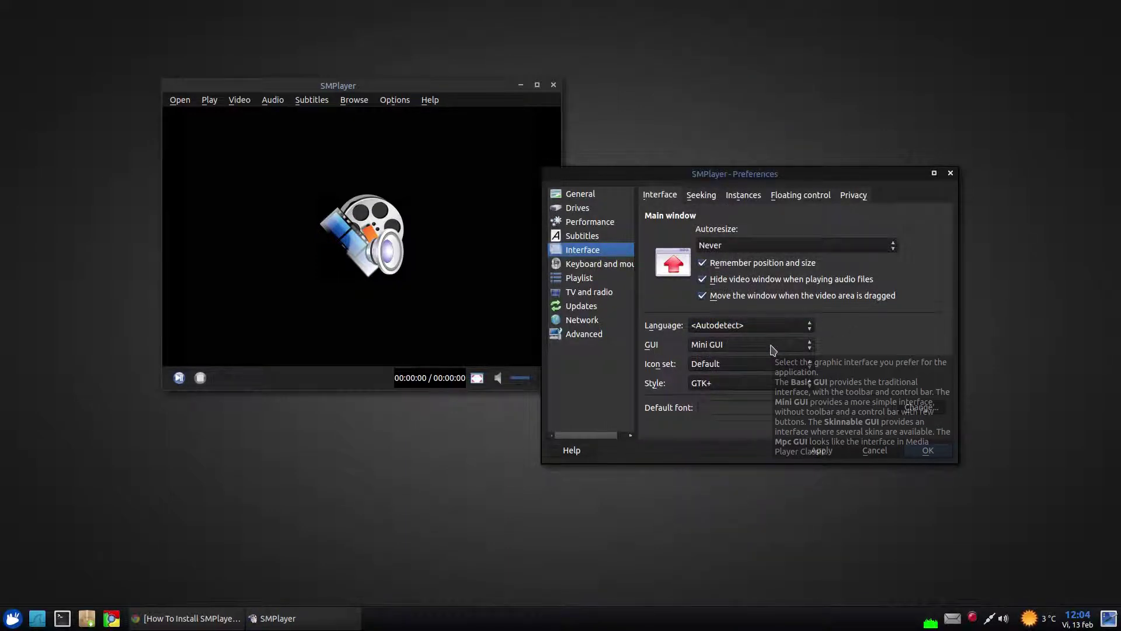
pyautogui.click(748, 346)
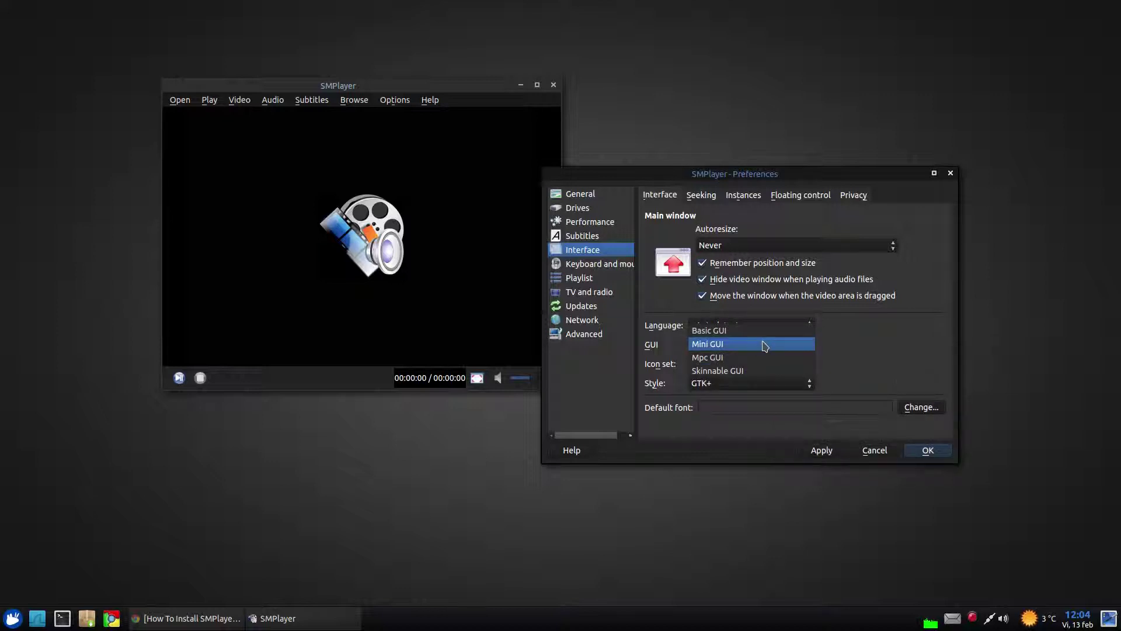
pyautogui.click(841, 345)
# - Set the GUI to Skinnable GUI with the Mac skin and apply the change
pyautogui.click(719, 345)
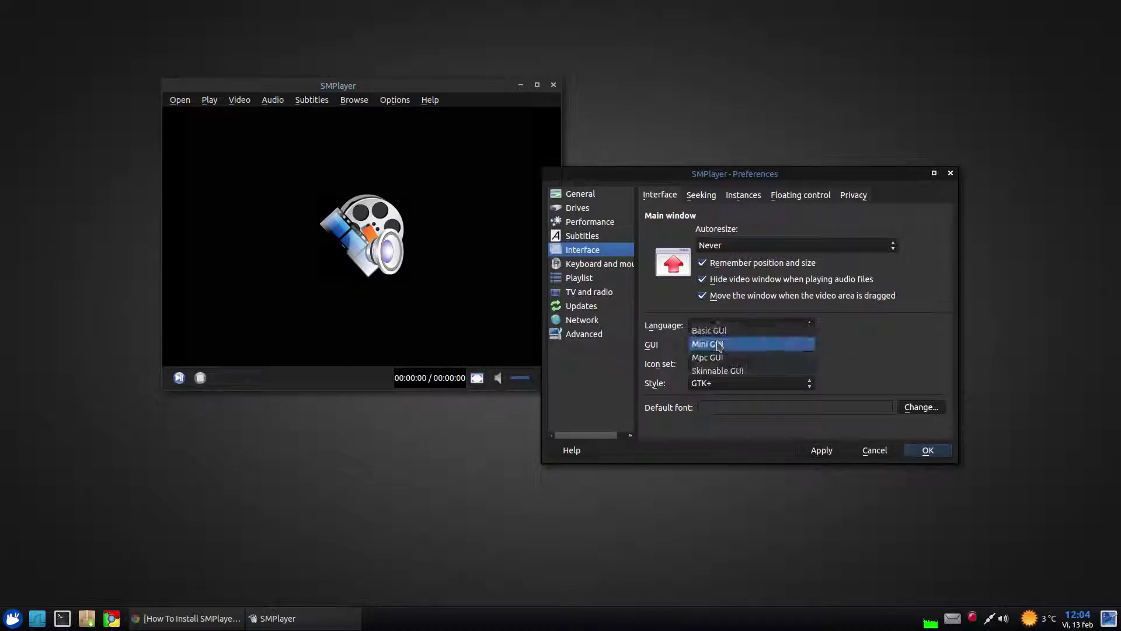
pyautogui.click(727, 369)
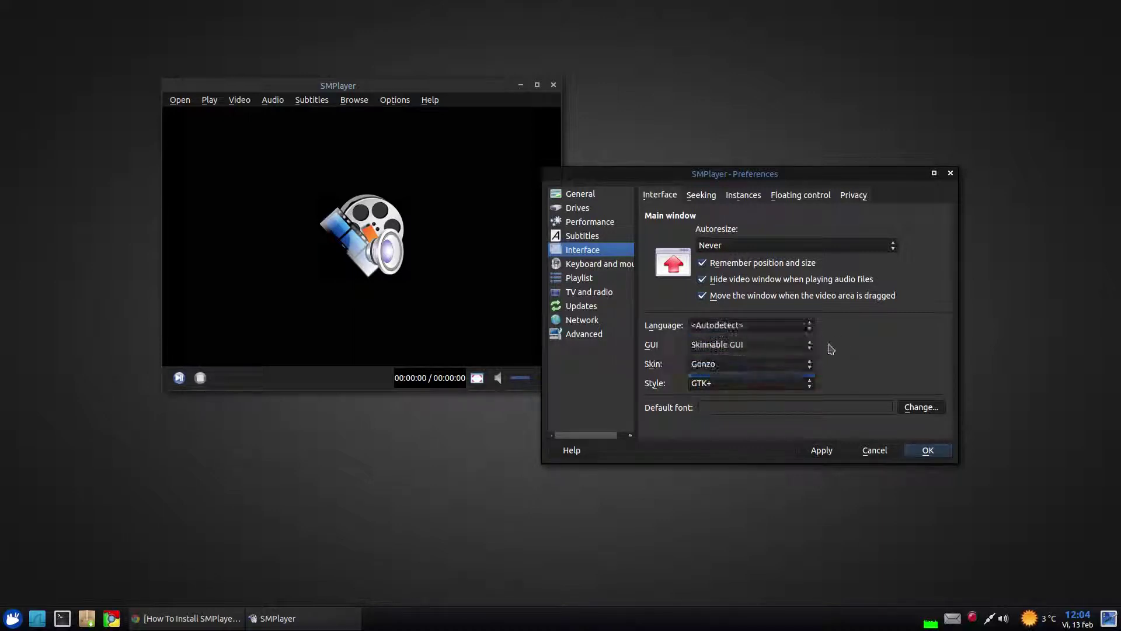
pyautogui.click(715, 364)
pyautogui.click(715, 377)
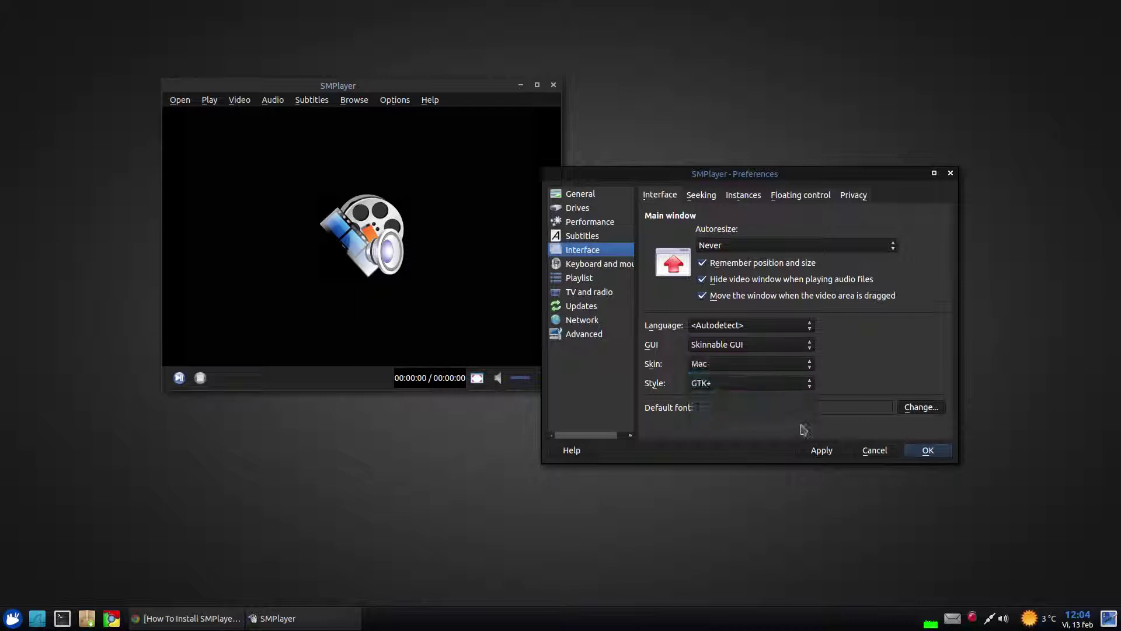
pyautogui.click(817, 450)
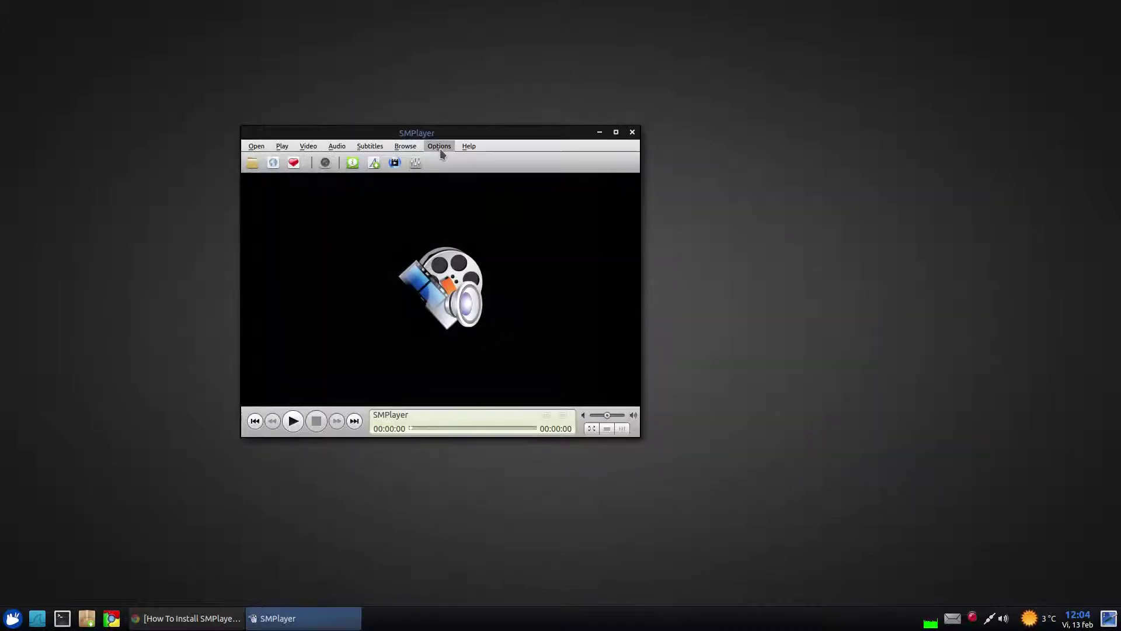
# - In the interface preferences, look through the GUI and skin choices, set the GUI to Mini GUI and apply the change
pyautogui.click(439, 146)
pyautogui.click(502, 226)
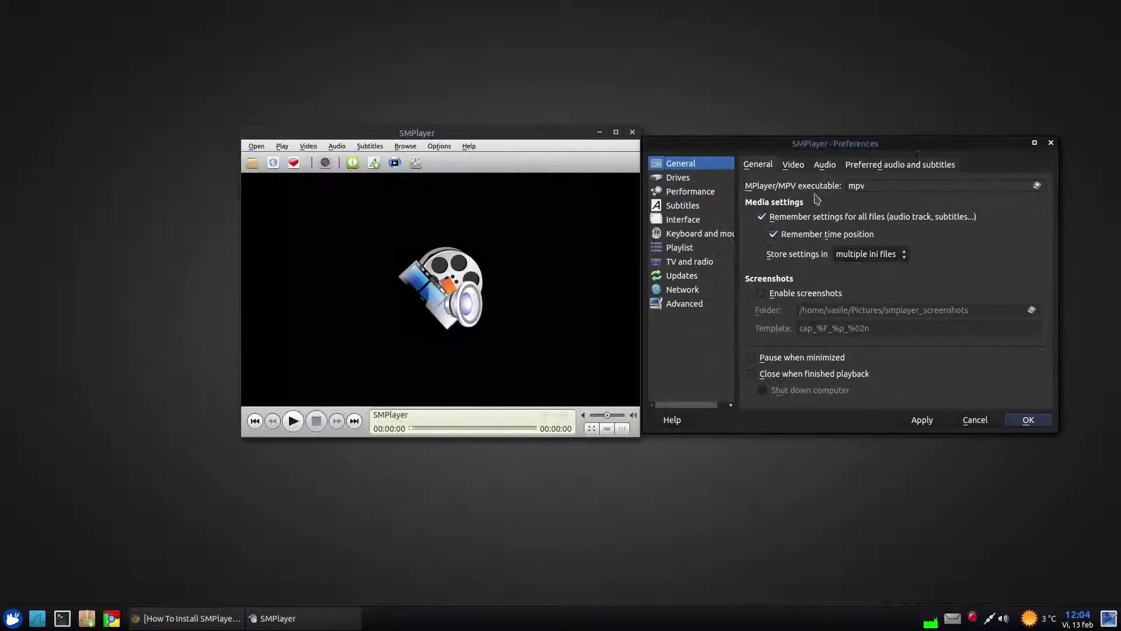
pyautogui.click(698, 221)
pyautogui.click(892, 316)
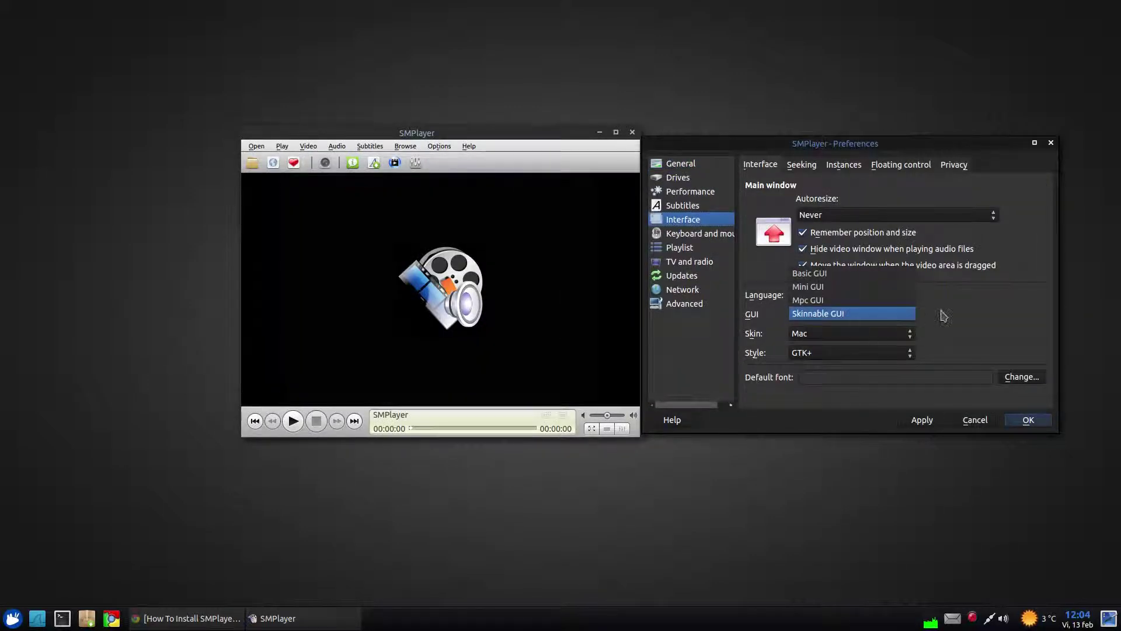
pyautogui.click(969, 330)
pyautogui.click(876, 333)
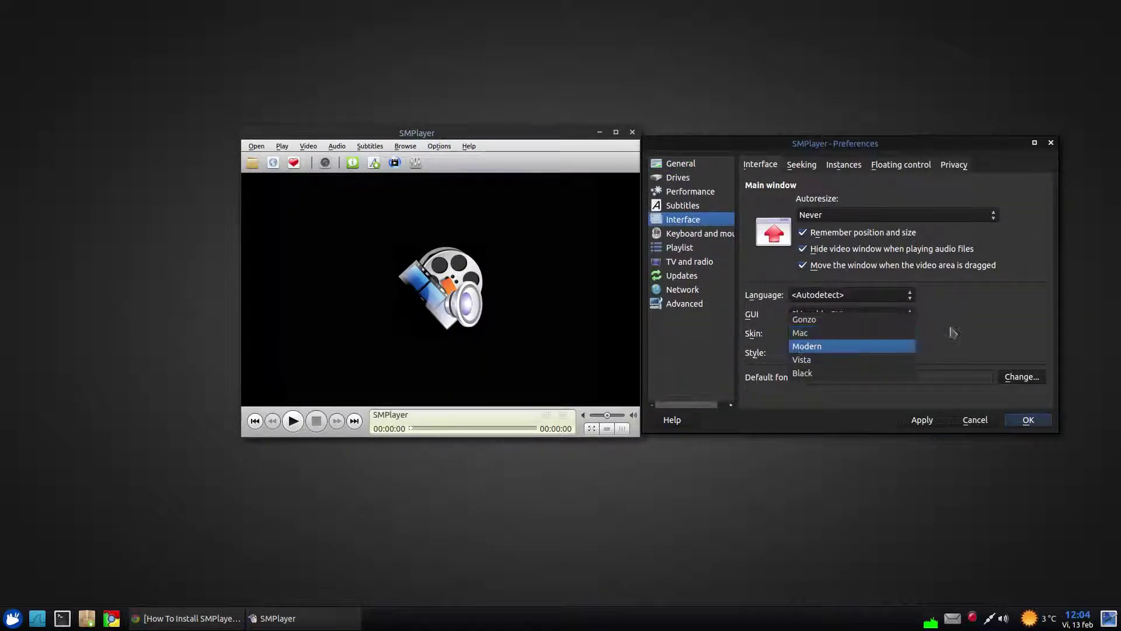
pyautogui.click(854, 323)
pyautogui.click(853, 315)
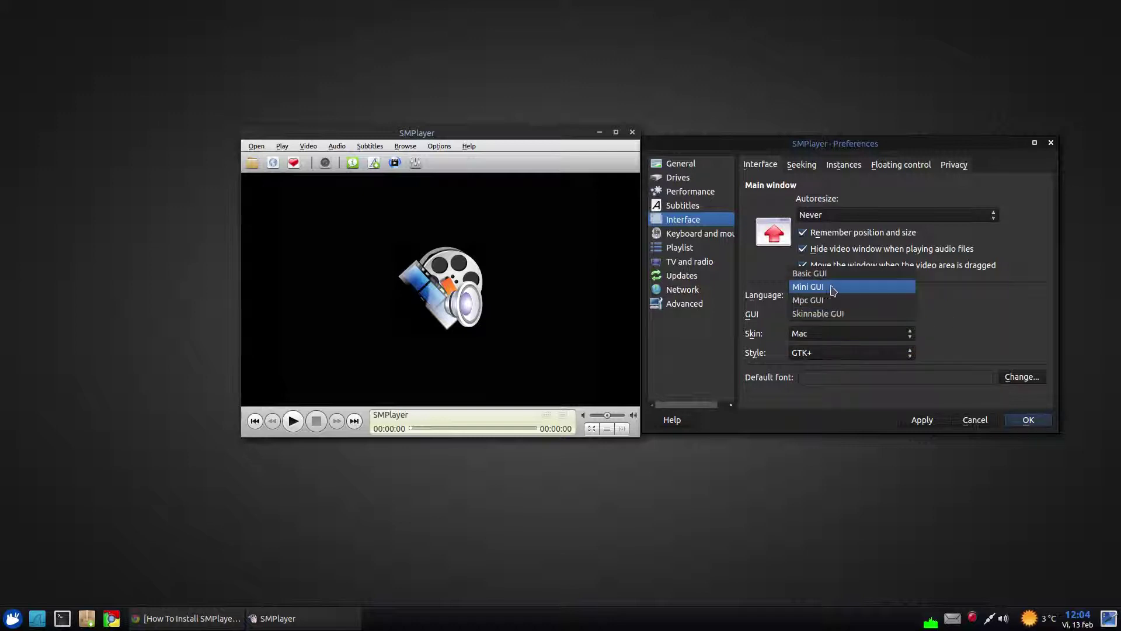
pyautogui.click(833, 290)
pyautogui.click(923, 420)
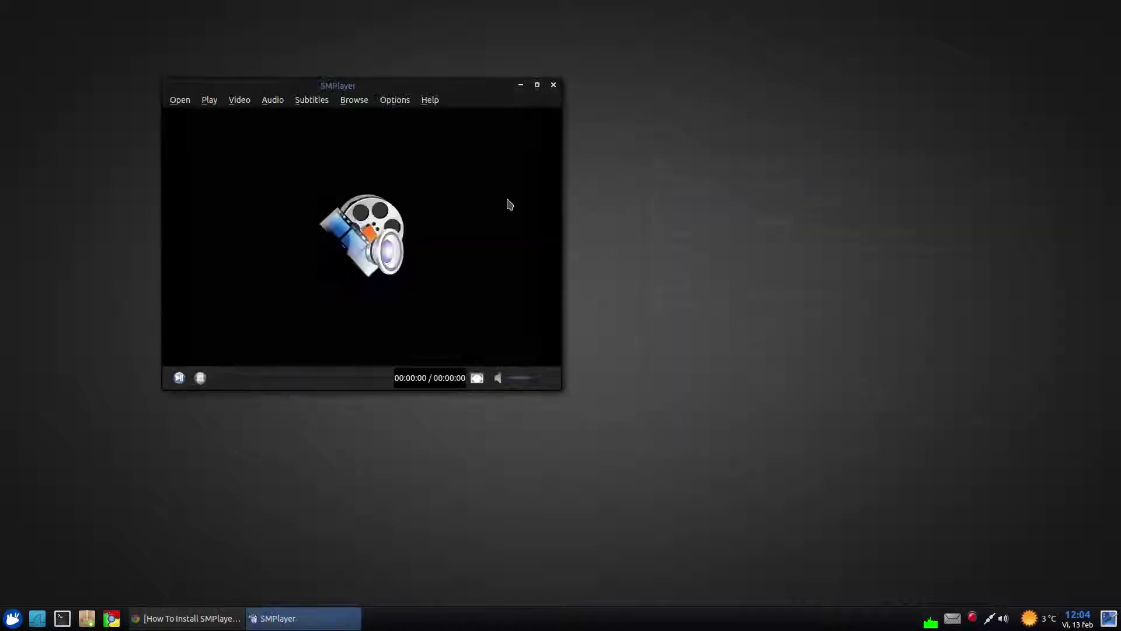
# - Reopen the preferences at the interface settings and place the preferences window beside the player
pyautogui.click(403, 100)
pyautogui.click(412, 178)
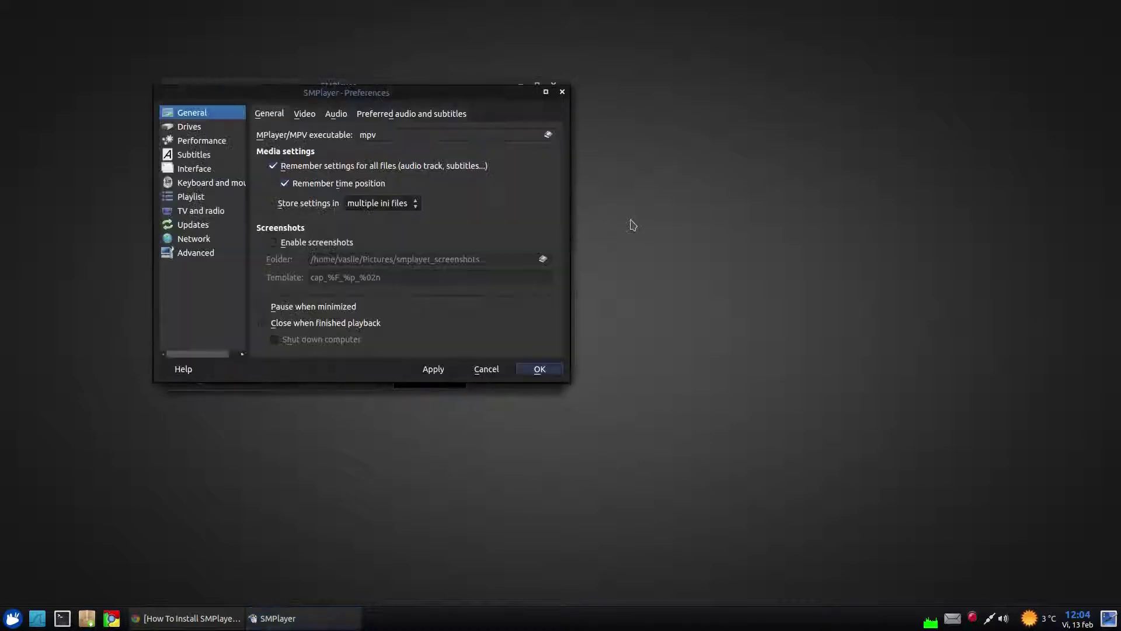
pyautogui.moveTo(453, 92); pyautogui.dragTo(787, 133)
pyautogui.click(548, 210)
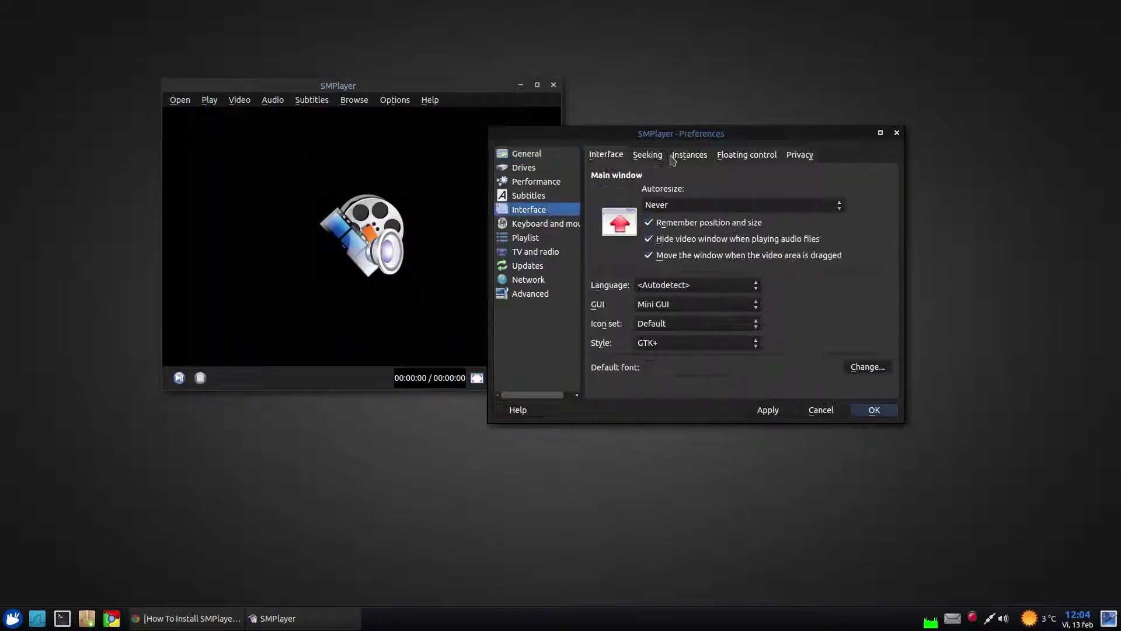
pyautogui.moveTo(701, 133); pyautogui.dragTo(786, 132)
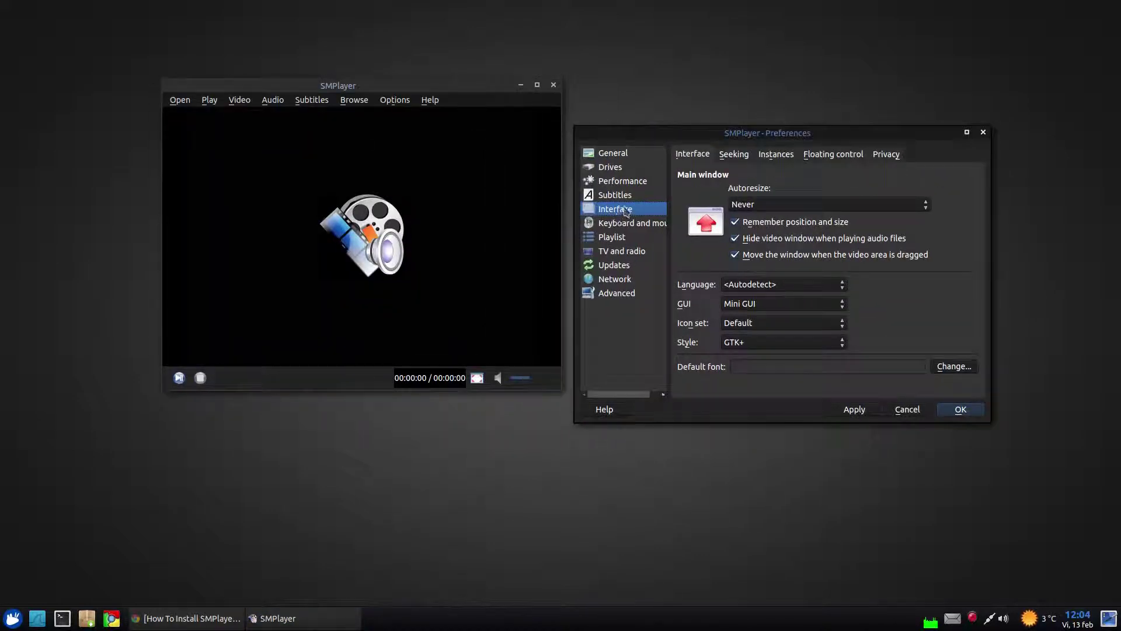
# - Look through the available icon sets and interface styles without changing them
pyautogui.click(772, 326)
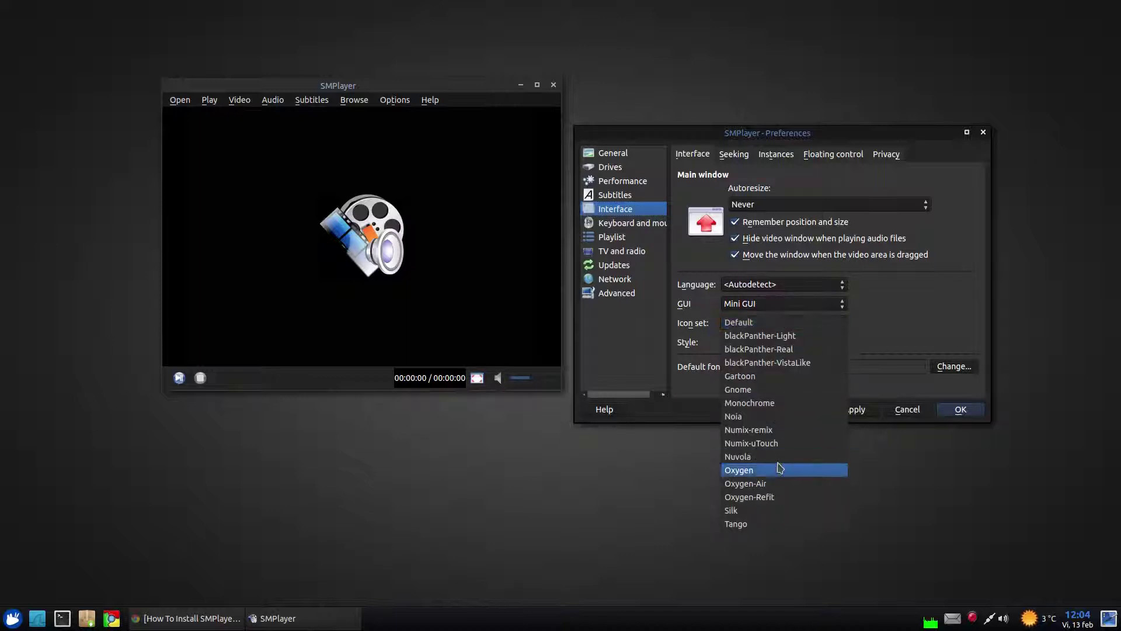
pyautogui.click(897, 308)
pyautogui.click(779, 345)
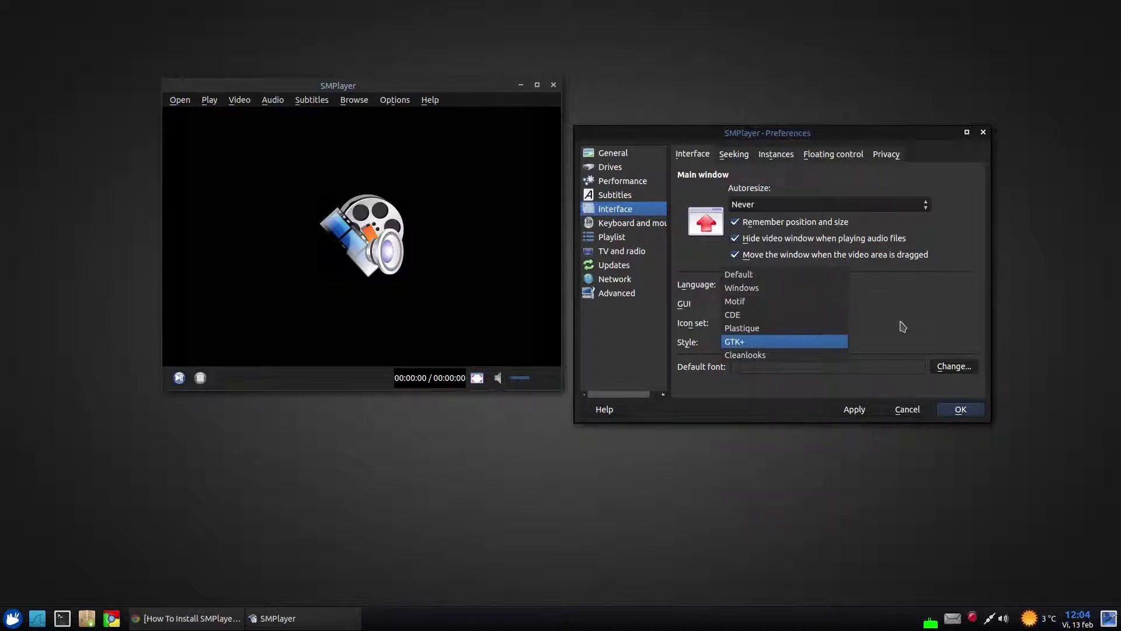
pyautogui.click(897, 327)
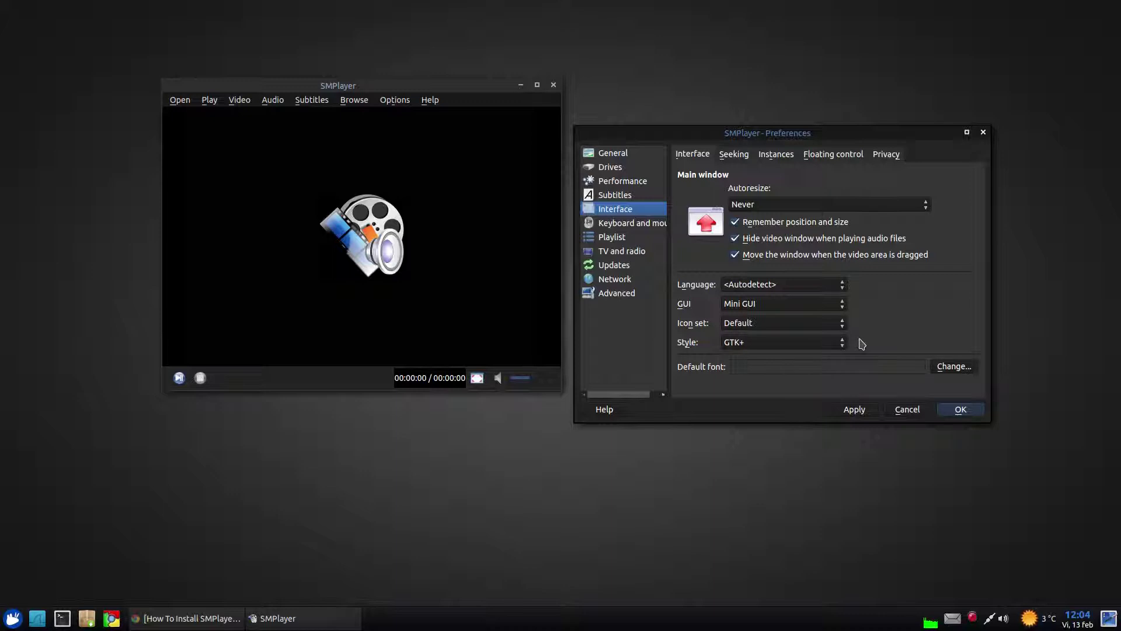
pyautogui.click(804, 347)
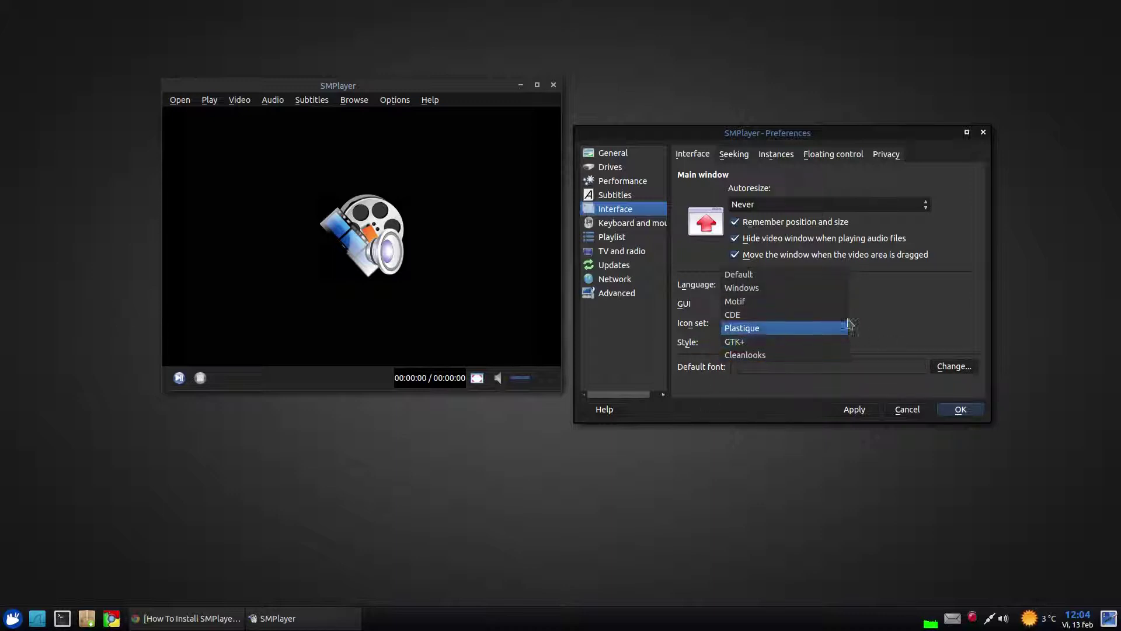
pyautogui.click(817, 214)
# - Review the interface preferences for seeking, instances, floating control and privacy
pyautogui.click(741, 155)
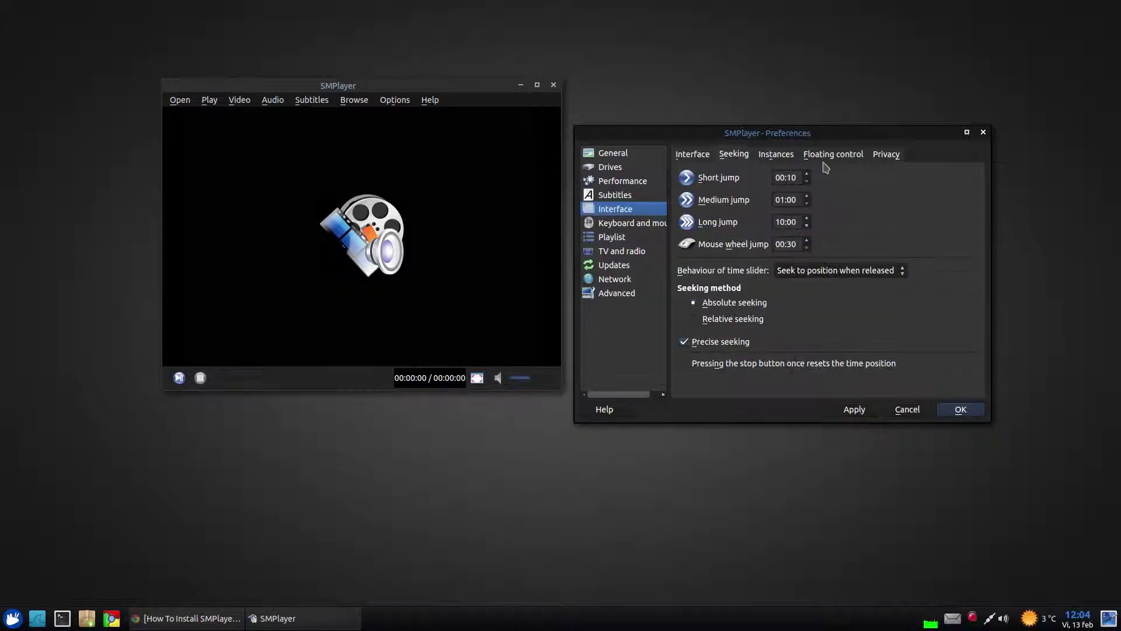
pyautogui.click(778, 157)
pyautogui.click(835, 156)
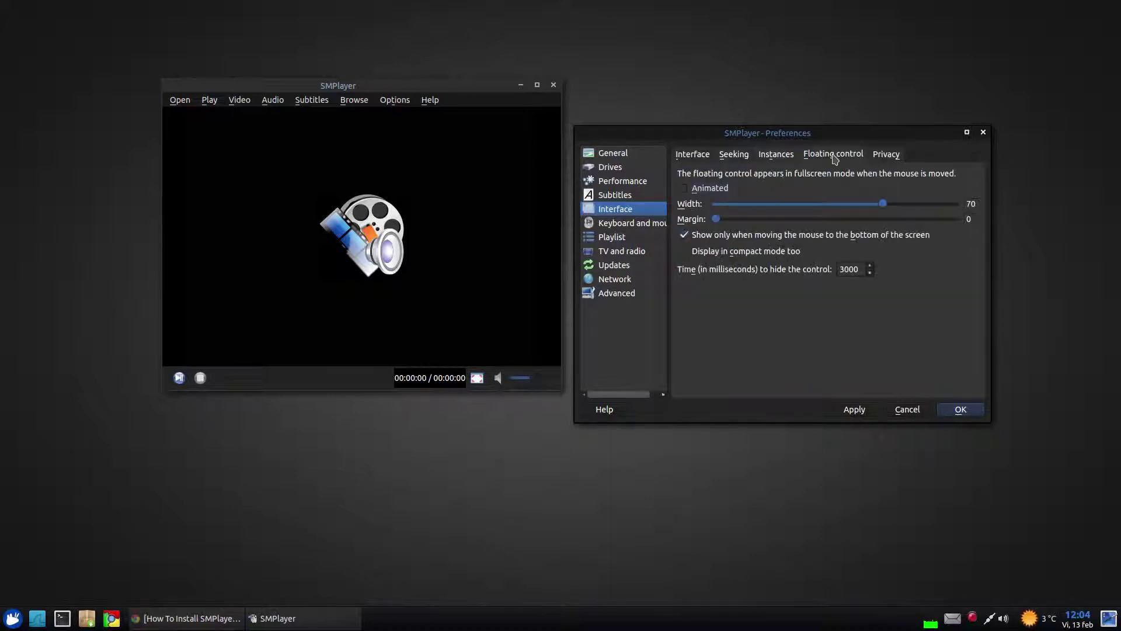
pyautogui.click(888, 155)
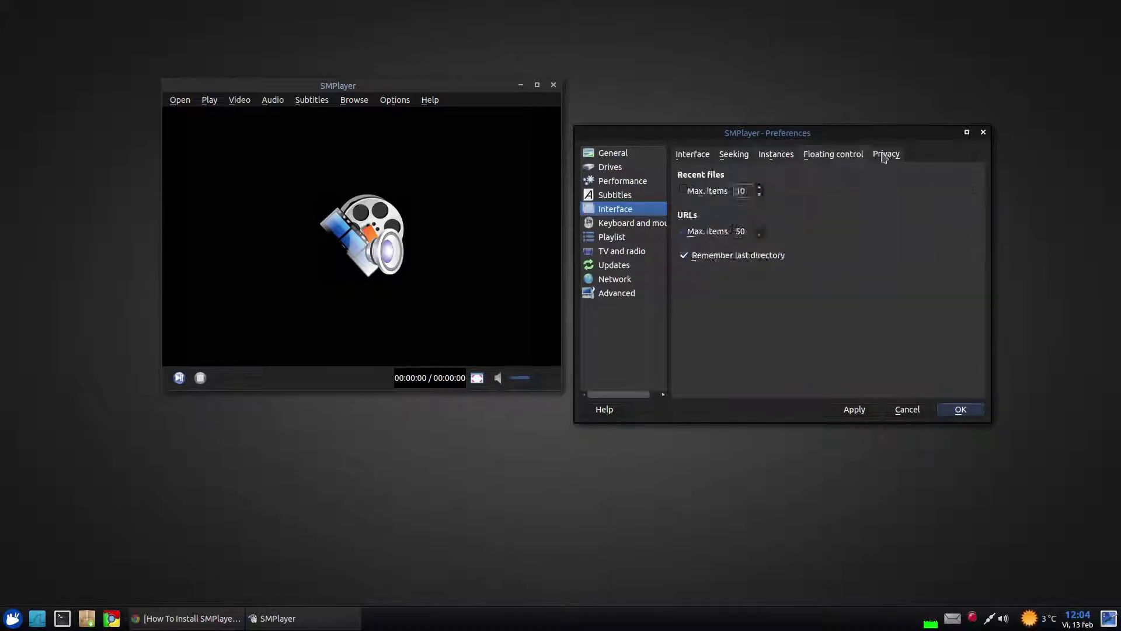
# - Review the keyboard shortcut list, the mouse button functions and the mouse wheel functions
pyautogui.click(616, 224)
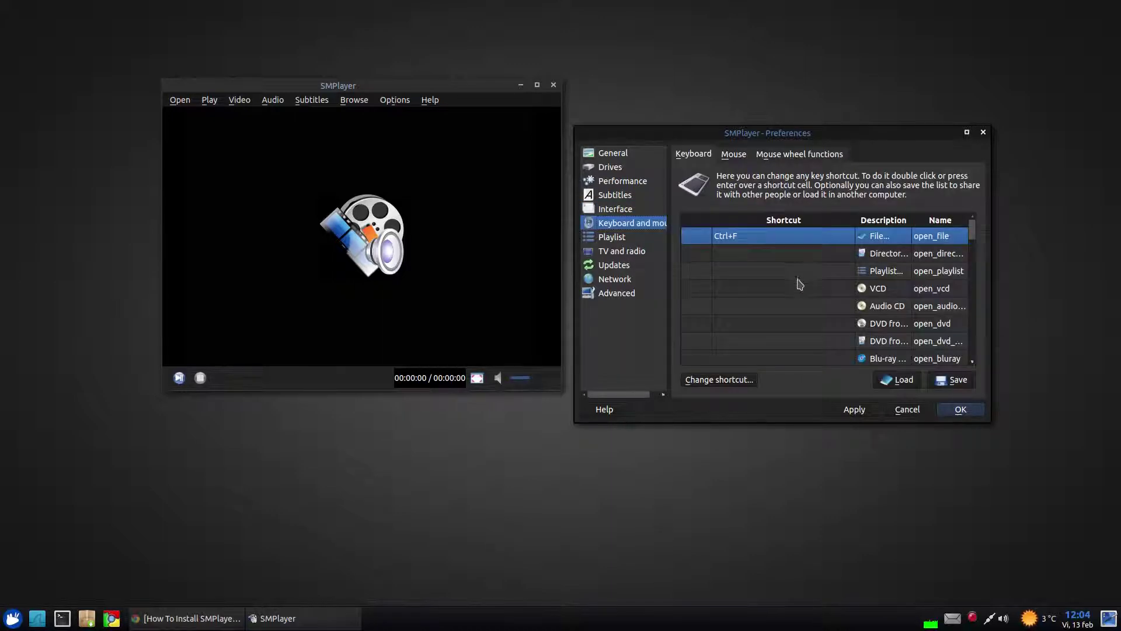
pyautogui.scroll(-10, 799, 288)
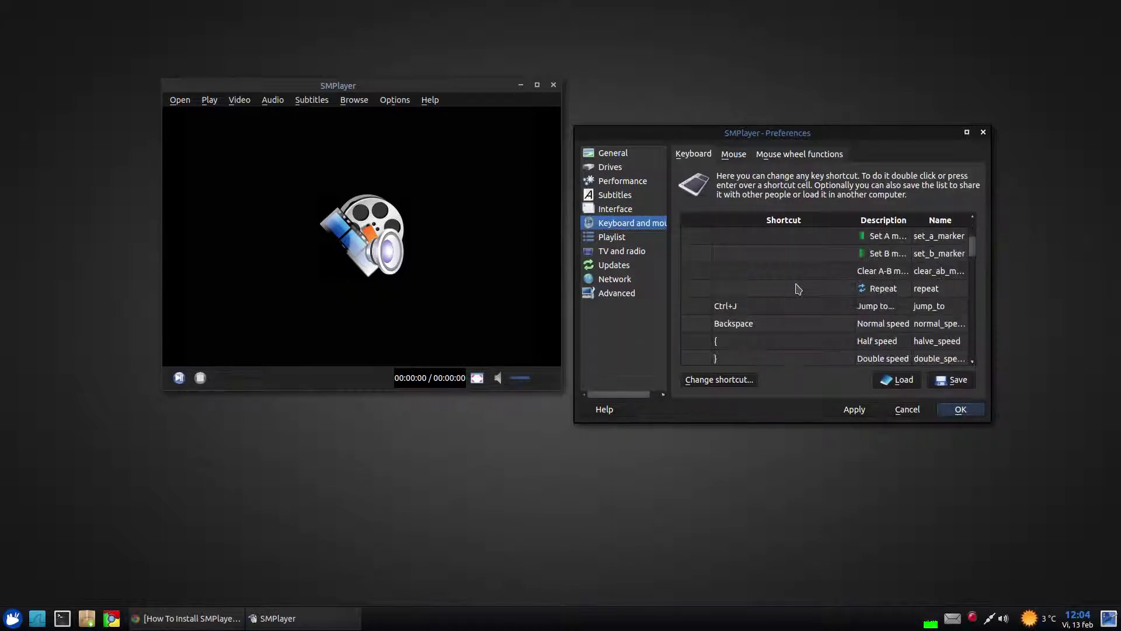
pyautogui.scroll(-5, 798, 288)
pyautogui.click(733, 154)
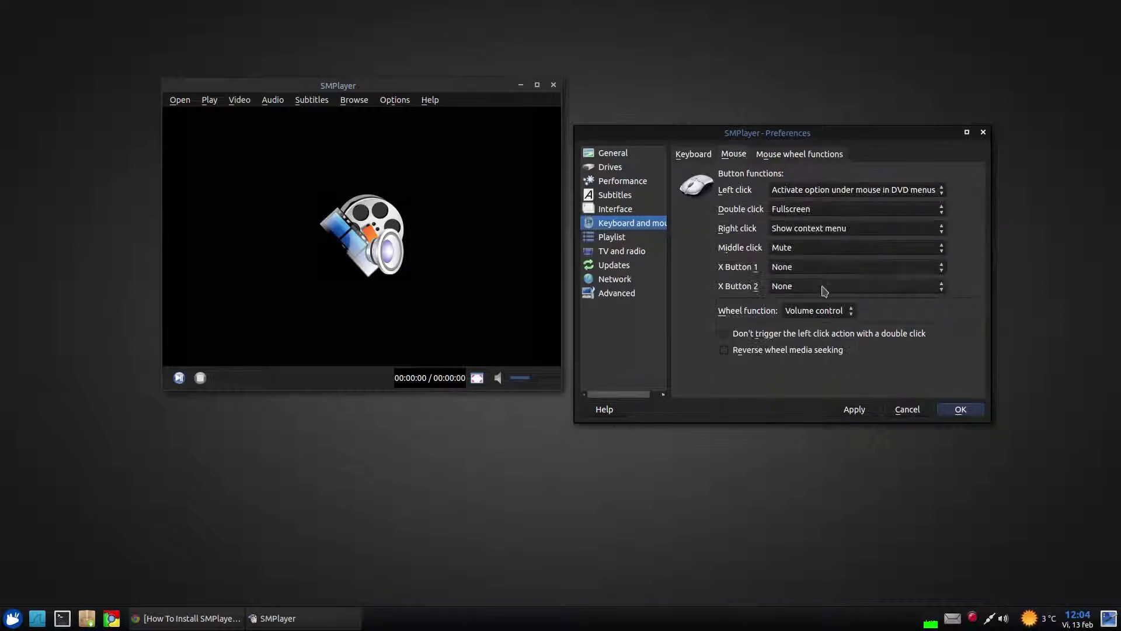
pyautogui.click(797, 154)
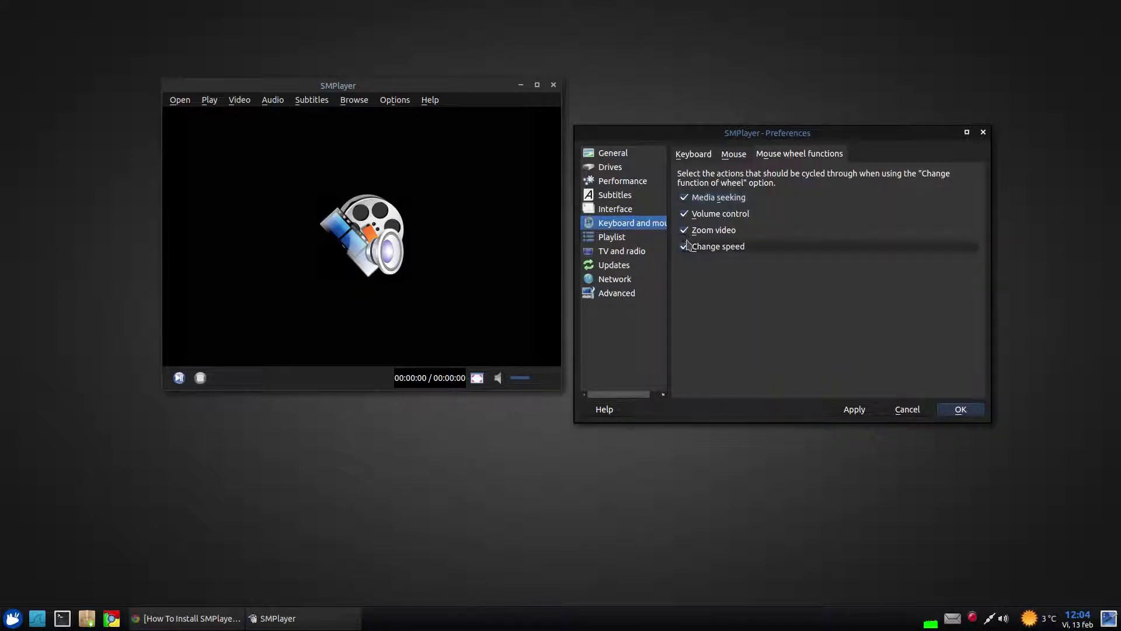
pyautogui.click(727, 155)
# - Review the playlist, TV and radio, updates, network and advanced preferences, and close the preferences without saving
pyautogui.click(619, 238)
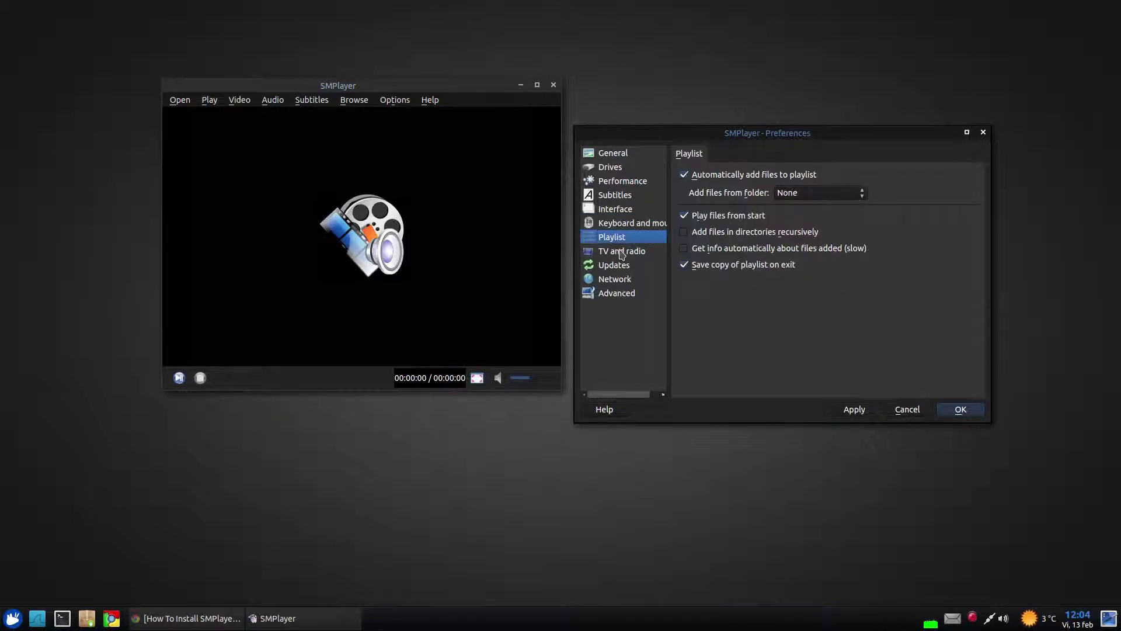
pyautogui.click(622, 253)
pyautogui.click(616, 266)
pyautogui.click(619, 279)
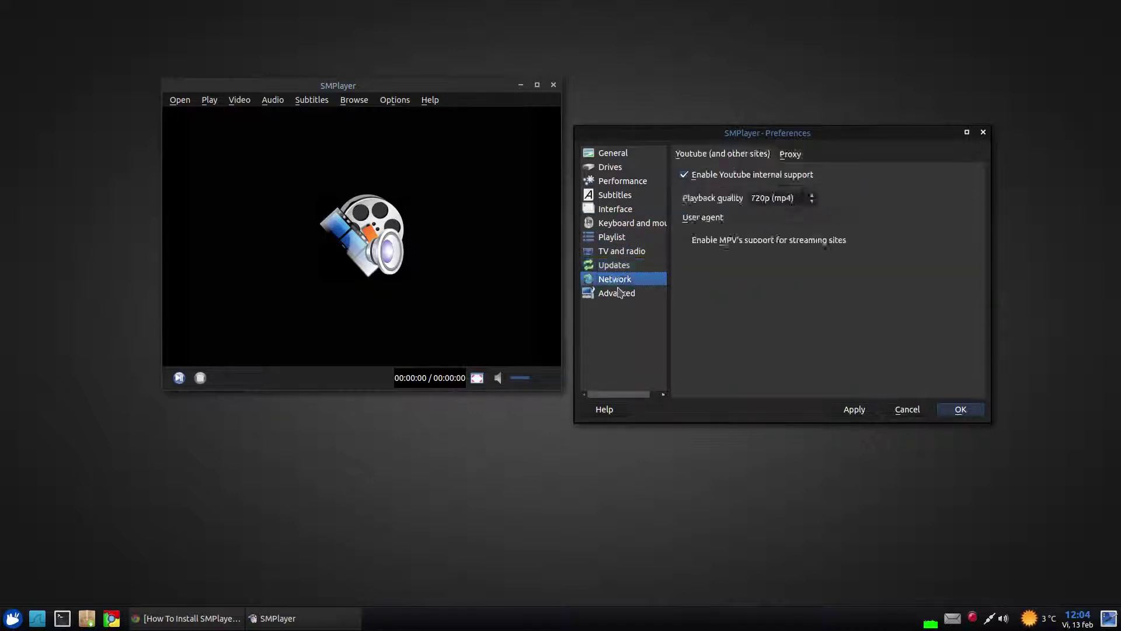
pyautogui.click(622, 295)
pyautogui.click(616, 281)
pyautogui.click(906, 410)
# - Move the player window aside, launch SMTube and place its window beside the player
pyautogui.moveTo(491, 211); pyautogui.dragTo(713, 217)
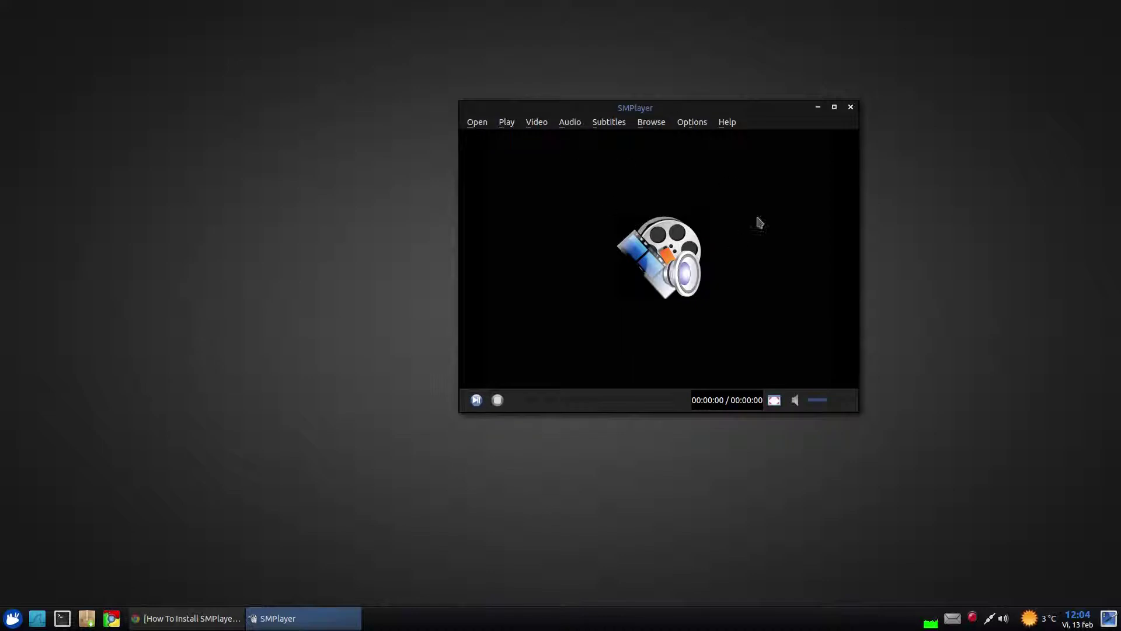
pyautogui.click(13, 617)
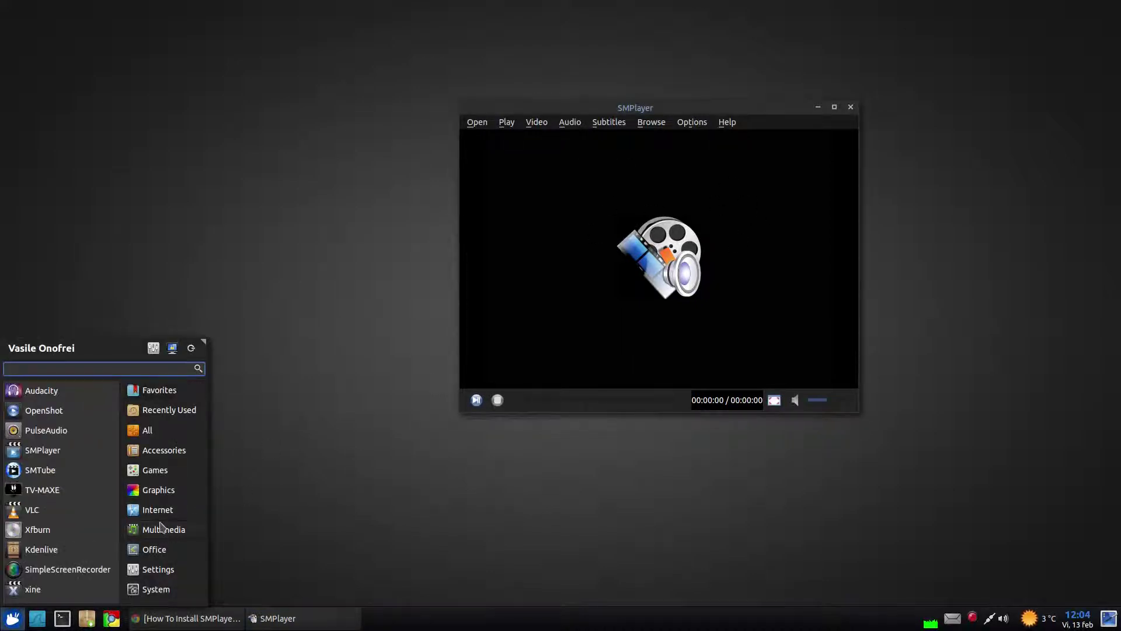
pyautogui.click(58, 470)
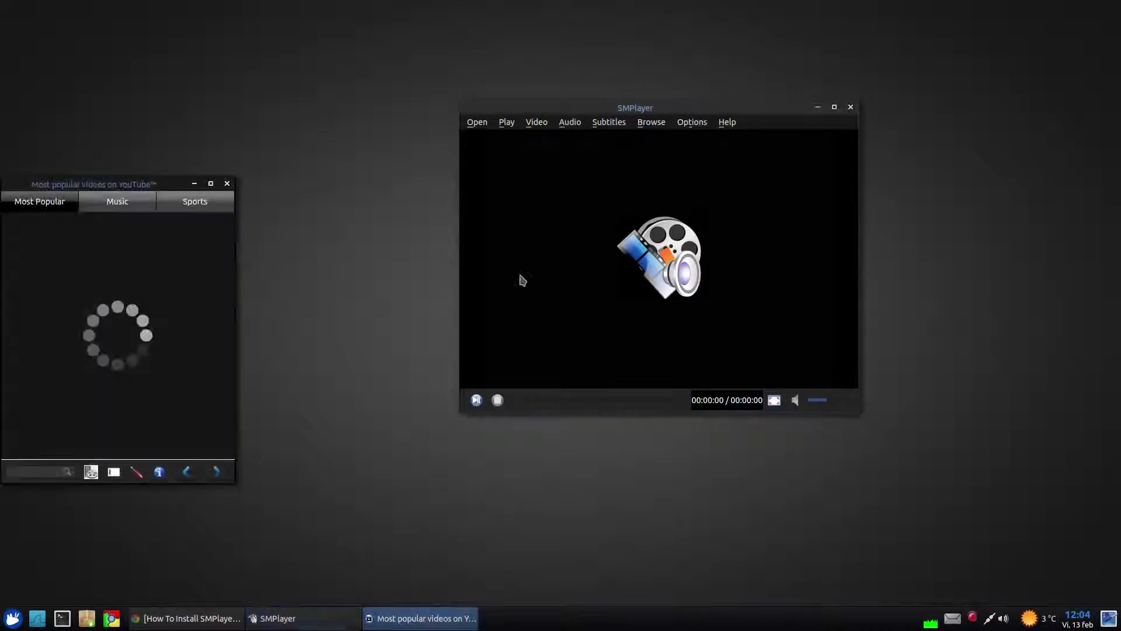
pyautogui.moveTo(152, 181); pyautogui.dragTo(322, 94)
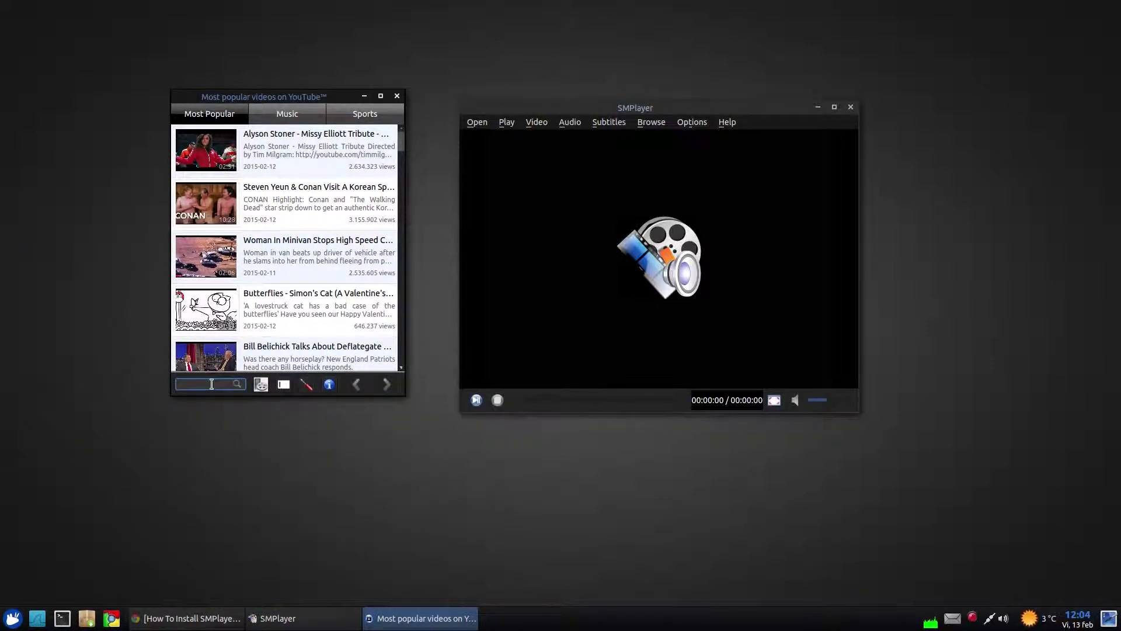
# - Review SMTube's settings, including the recording quality choices, without saving, and view the actions offered for the first listed video
pyautogui.click(306, 385)
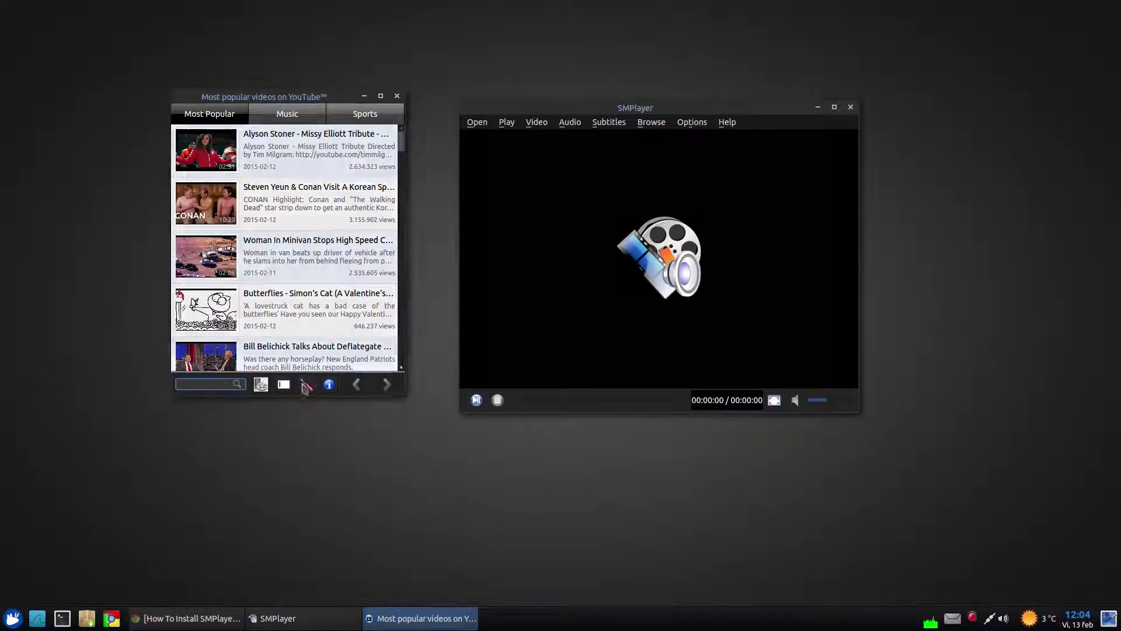
pyautogui.moveTo(258, 138); pyautogui.dragTo(514, 193)
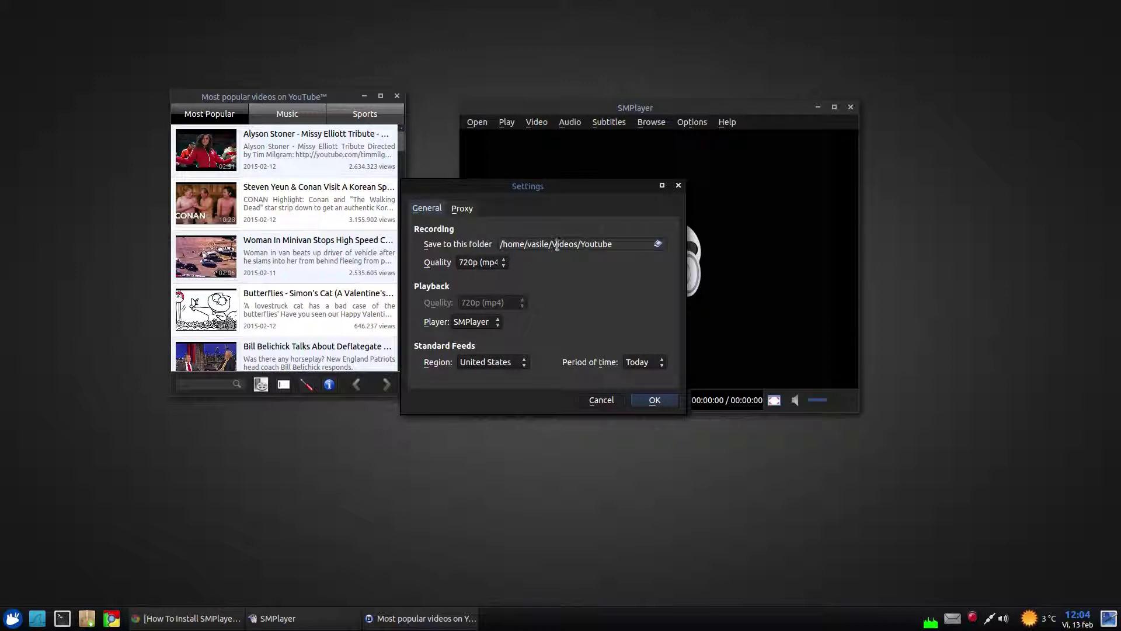
pyautogui.click(481, 262)
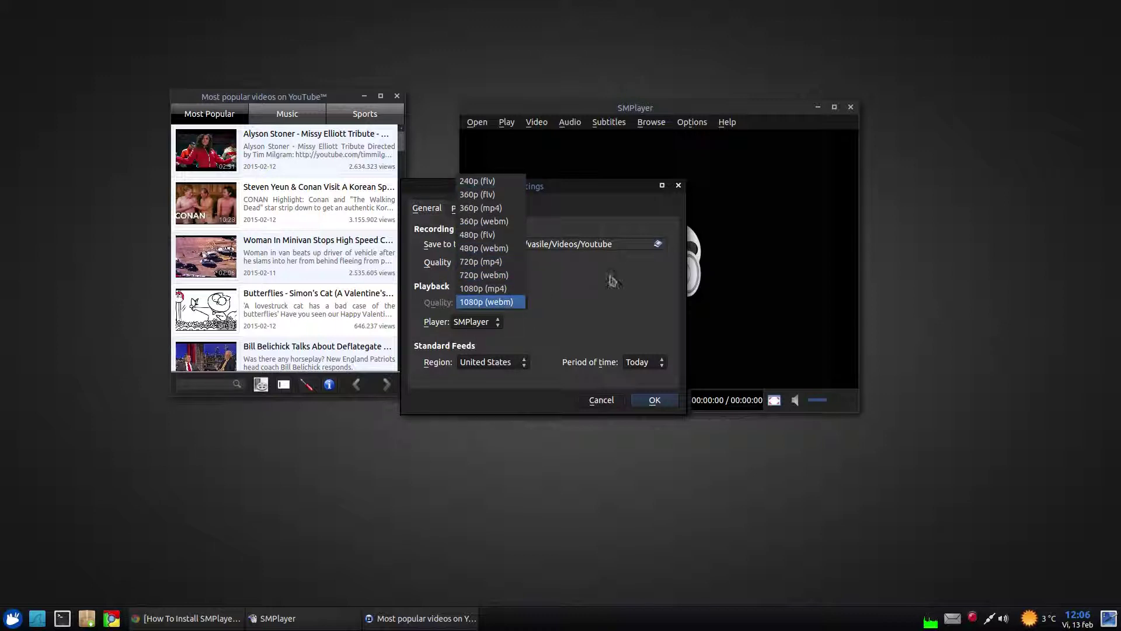
pyautogui.click(612, 280)
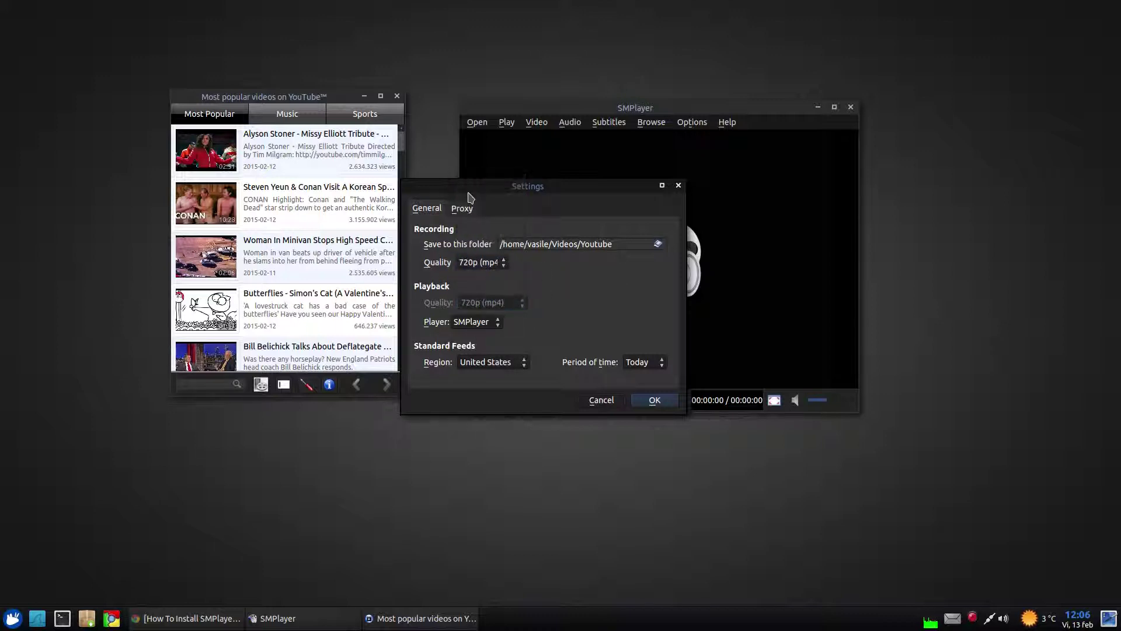
pyautogui.click(601, 400)
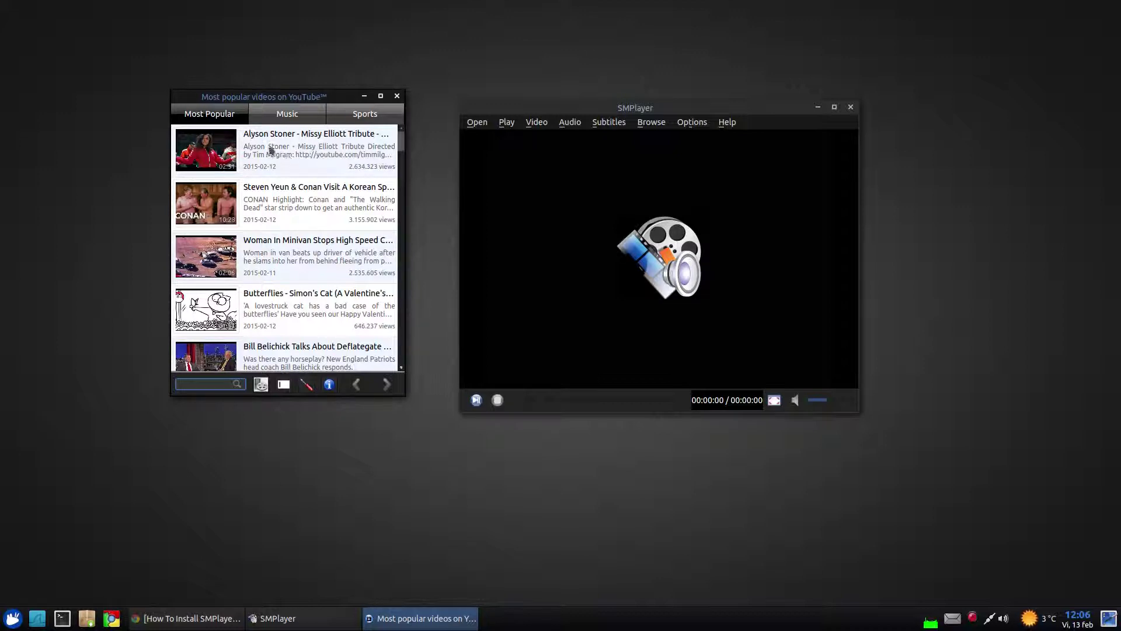
pyautogui.rightClick(296, 141)
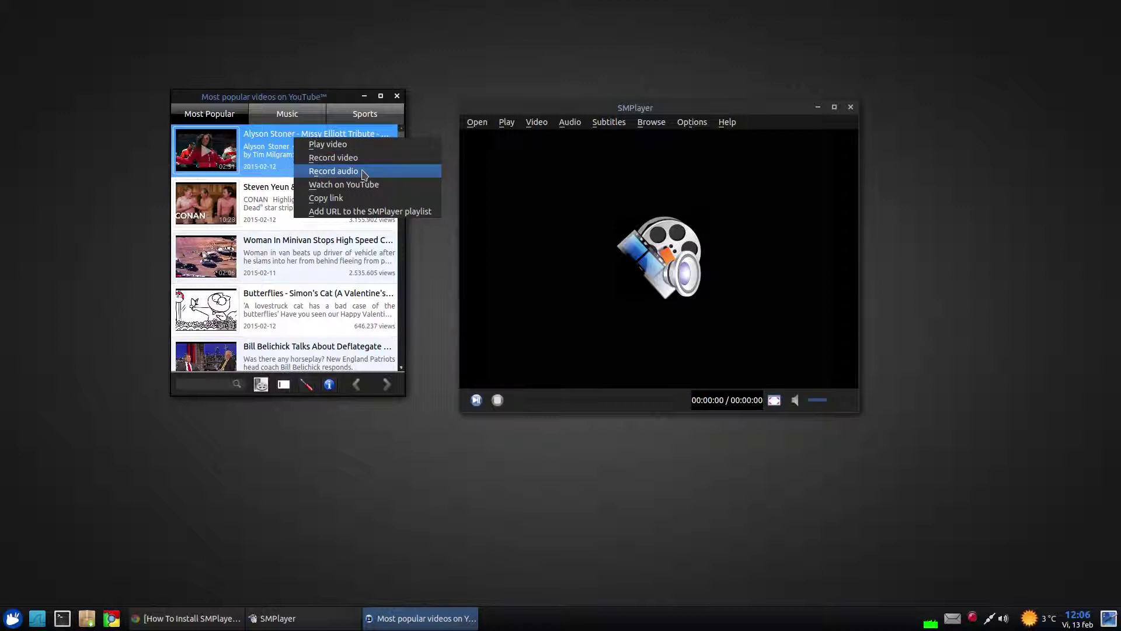
pyautogui.click(410, 125)
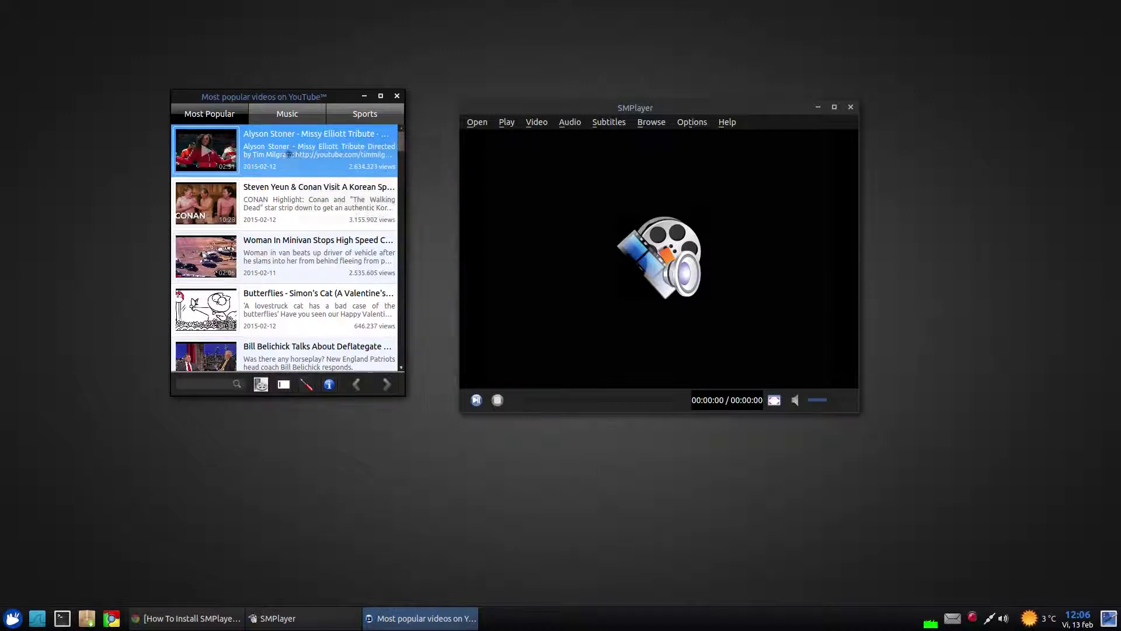
# - Close both SMTube and SMPlayer
pyautogui.click(396, 98)
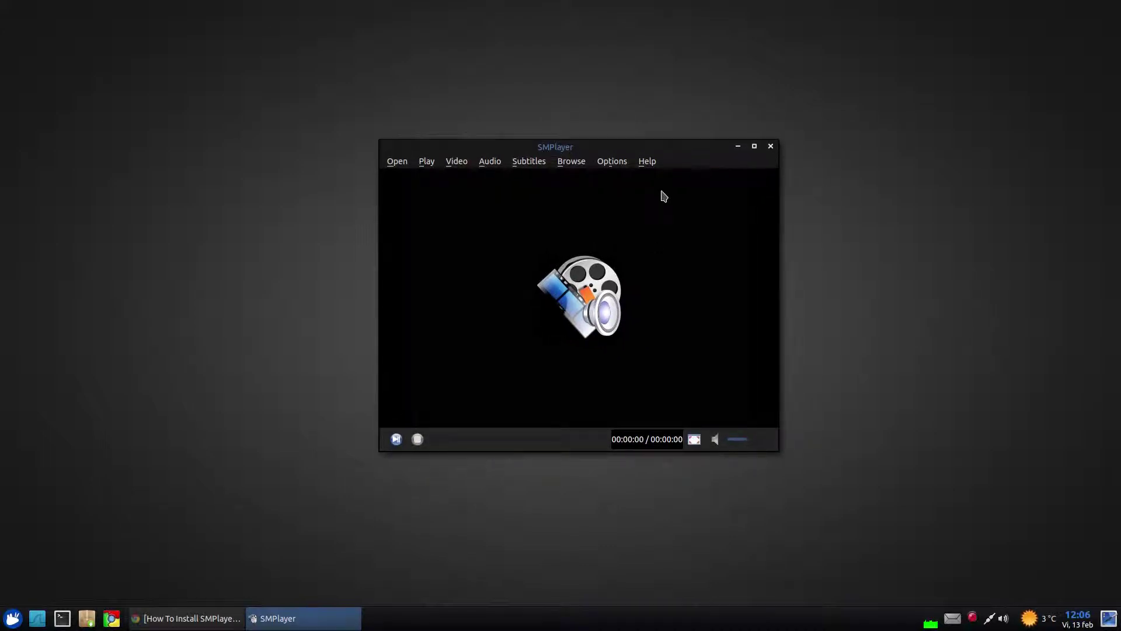
pyautogui.click(771, 147)
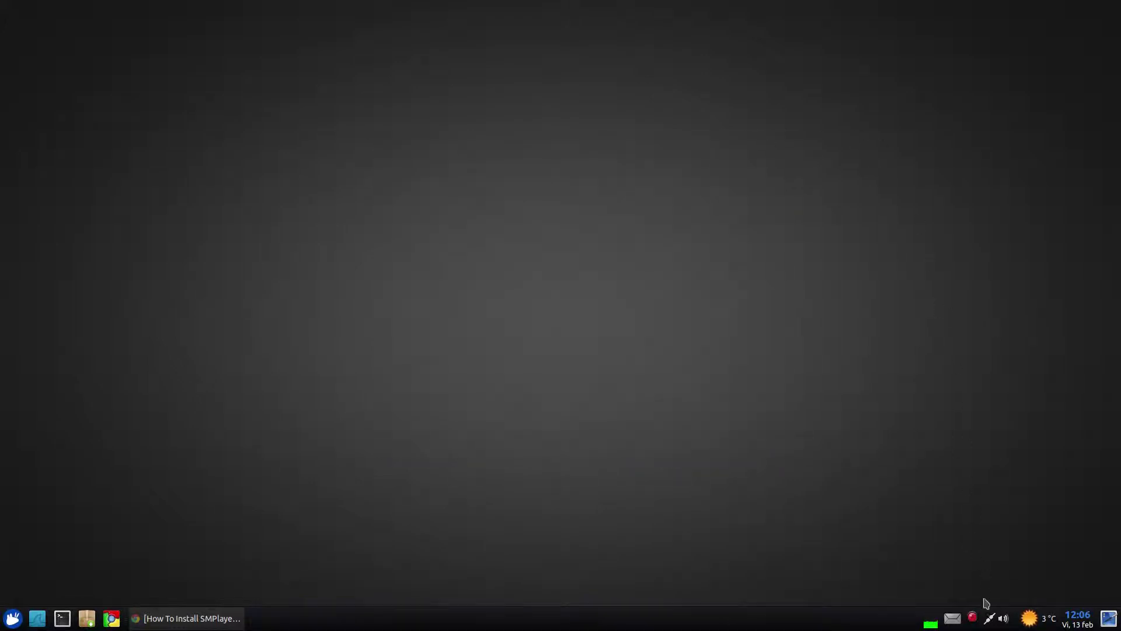